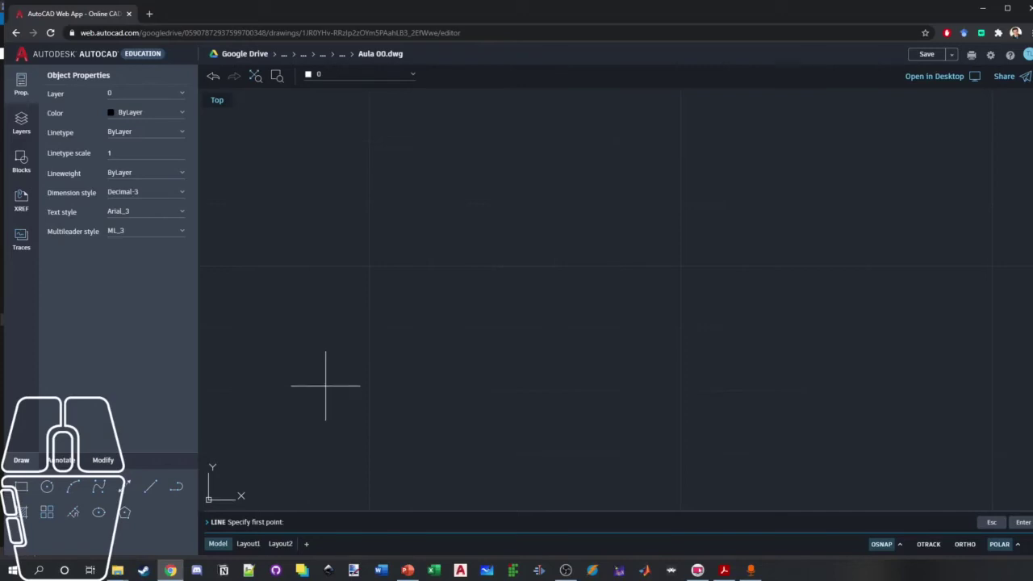
{"action": "key", "text": "Escape"}
{"action": "key", "text": "Escape"}
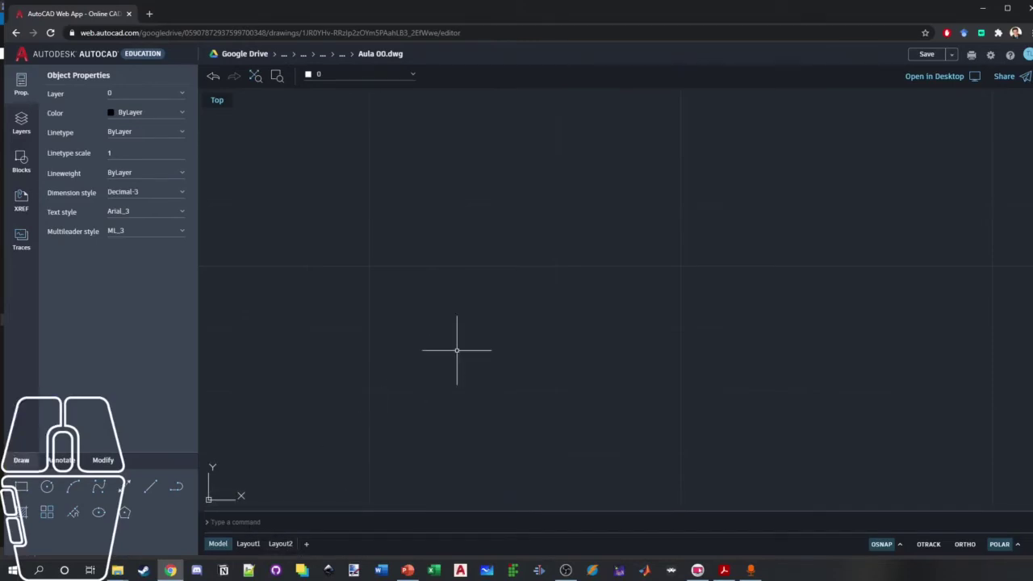
{"action": "type", "text": "LINE"}
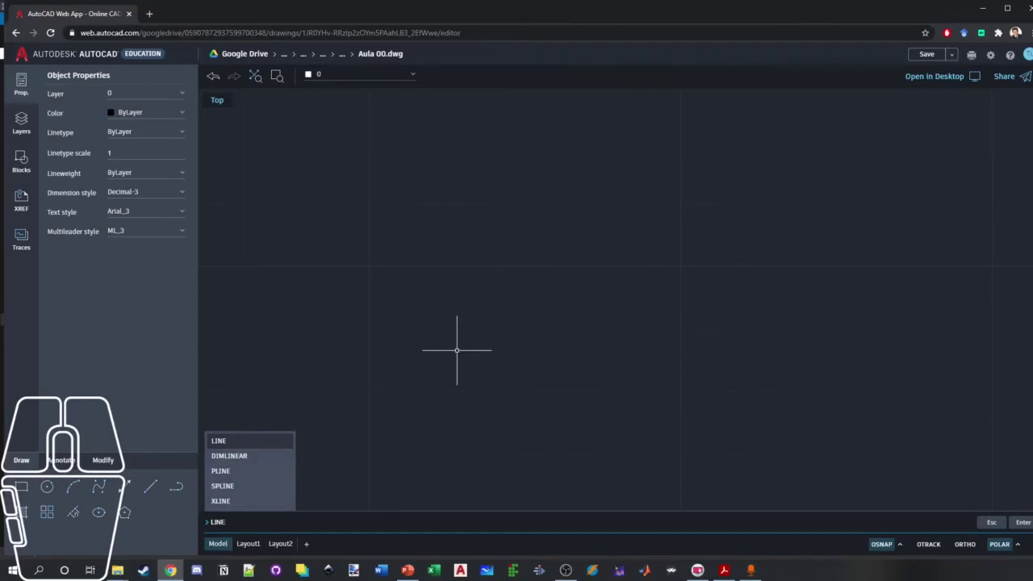
{"action": "key", "text": "Return"}
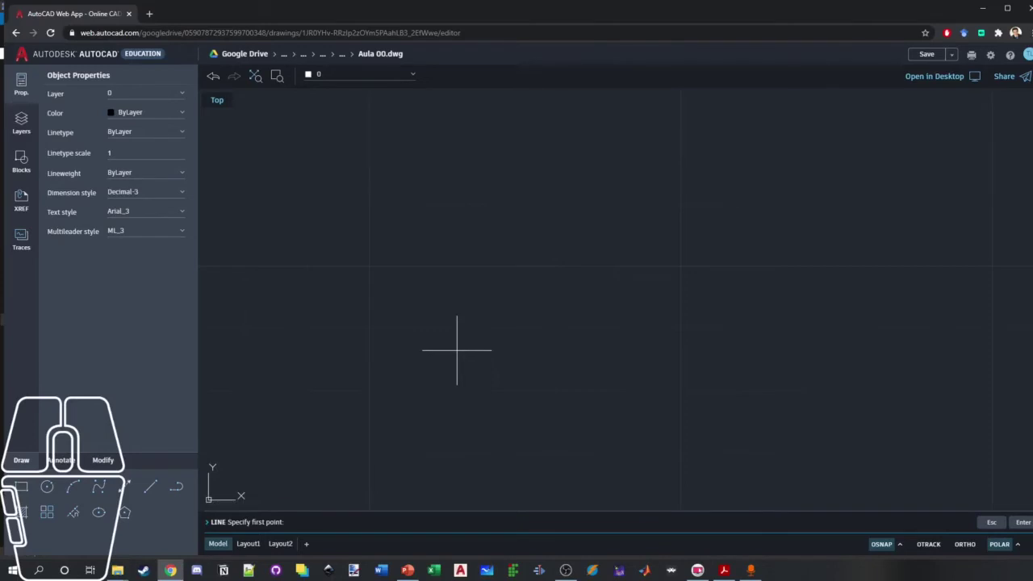
{"action": "key", "text": "Escape"}
{"action": "key", "text": "Escape"}
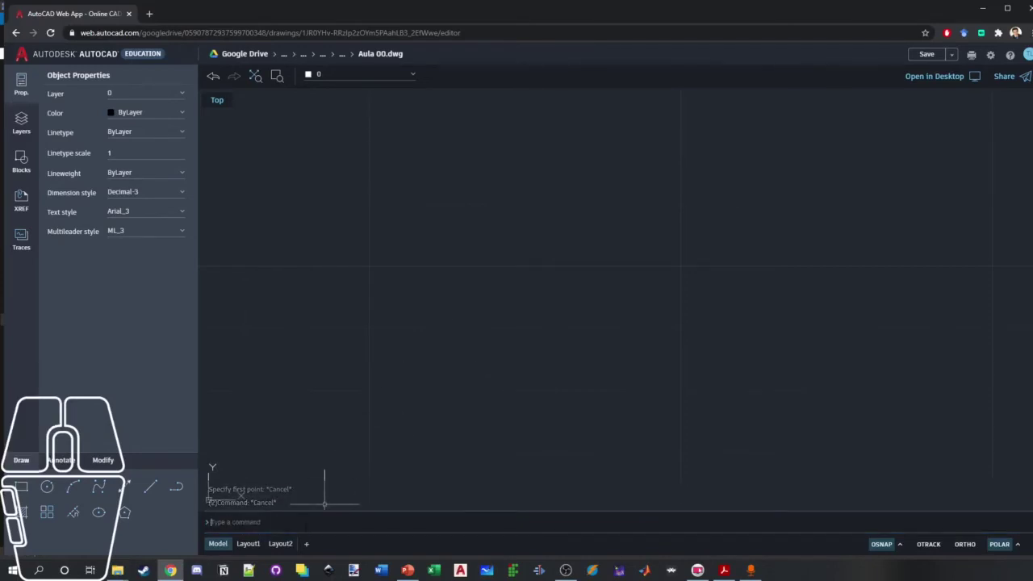
{"action": "type", "text": "l"}
{"action": "key", "text": "Return"}
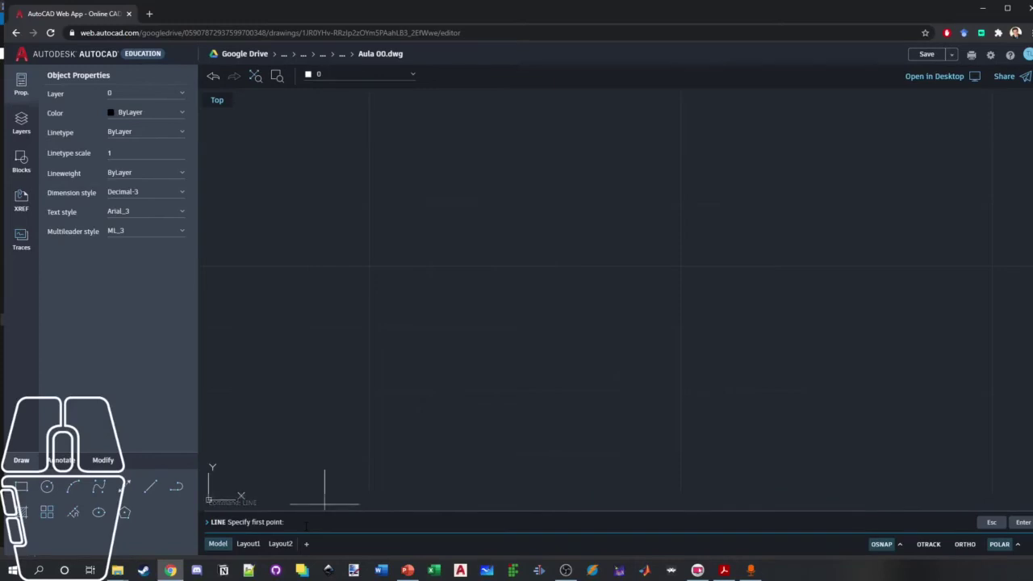
{"action": "key", "text": "Escape"}
{"action": "key", "text": "Escape"}
{"action": "key", "text": "Escape"}
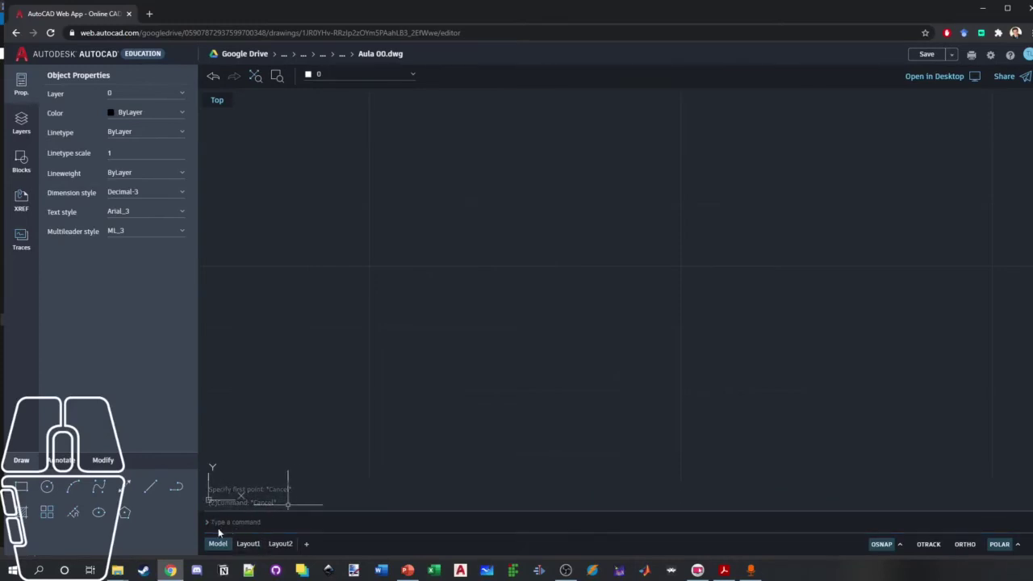
{"action": "left_click", "coordinate": [511, 260]}
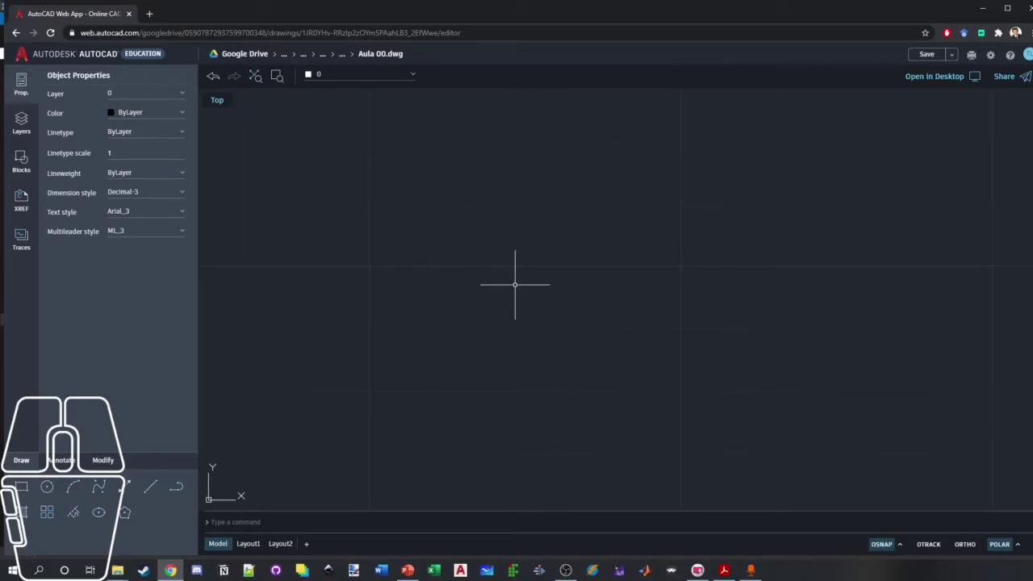
{"action": "type", "text": "l"}
{"action": "key", "text": "Return"}
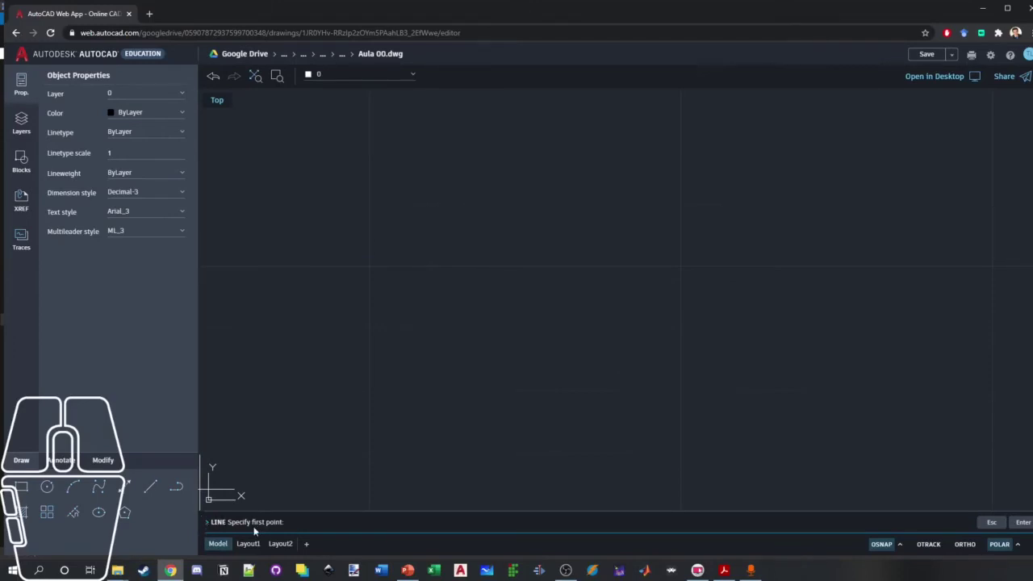
{"action": "key", "text": "Escape"}
{"action": "key", "text": "Escape"}
{"action": "key", "text": "Escape"}
{"action": "left_click", "coordinate": [486, 267]}
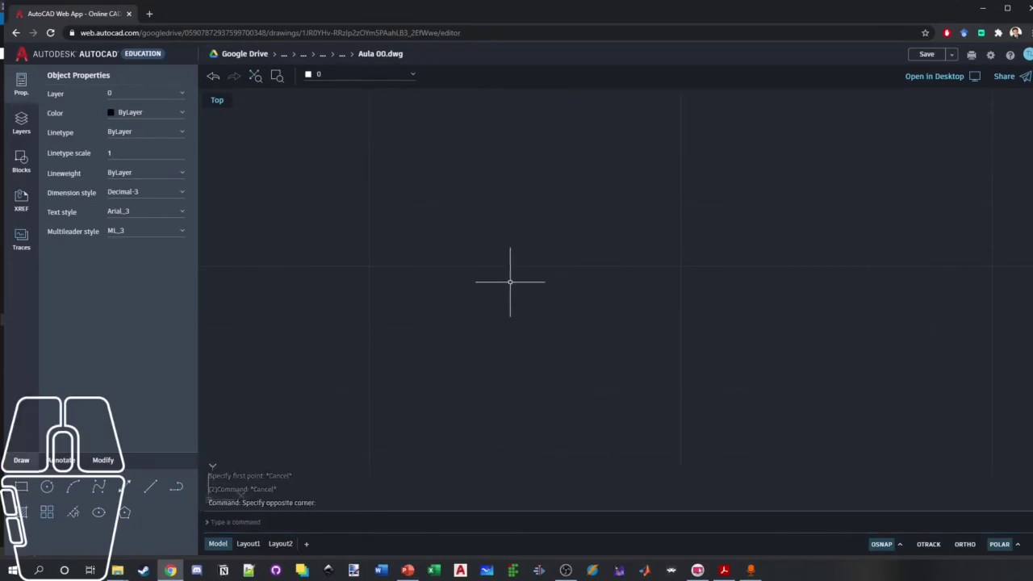
- Draw a single line 10 units long at 45° from a free point in the middle of the empty drawing
{"action": "type", "text": "l"}
{"action": "key", "text": "Return"}
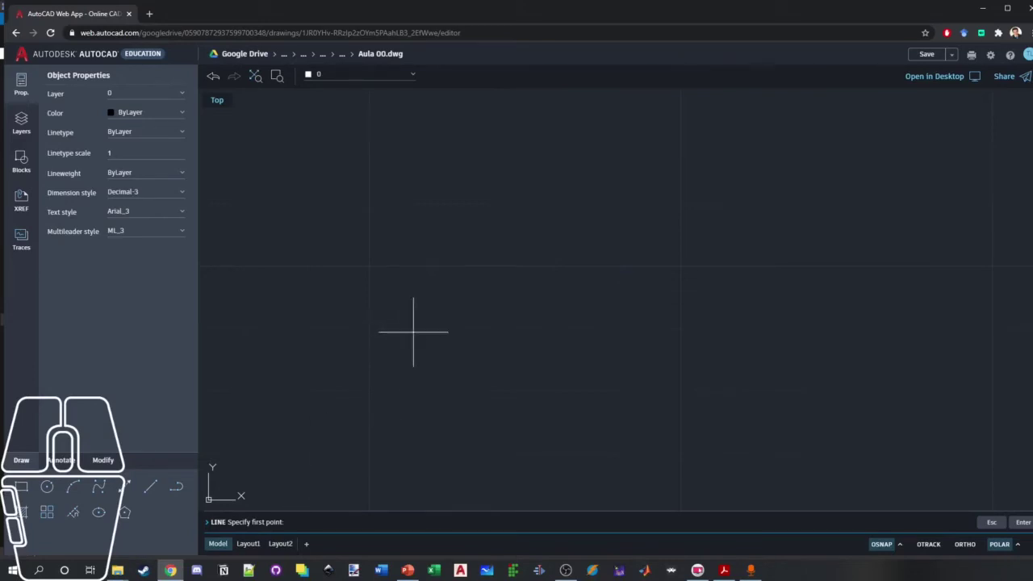
{"action": "left_click", "coordinate": [493, 328]}
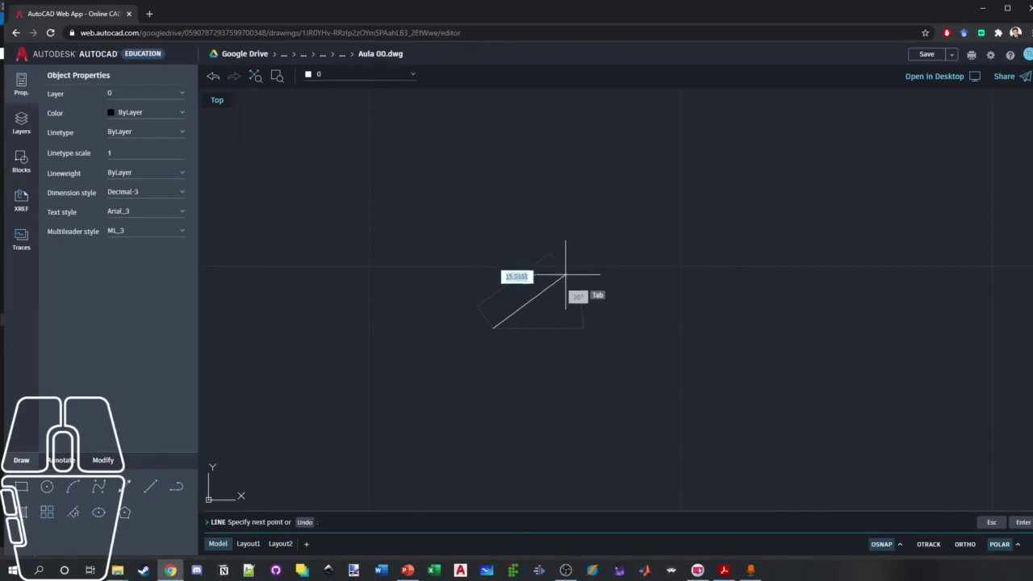
{"action": "type", "text": "10"}
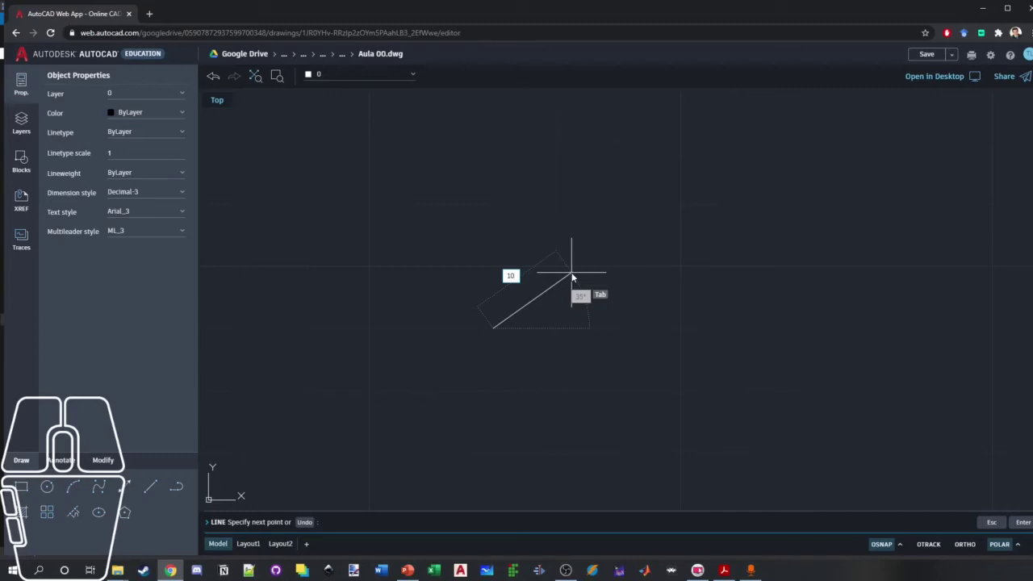
{"action": "key", "text": "Tab"}
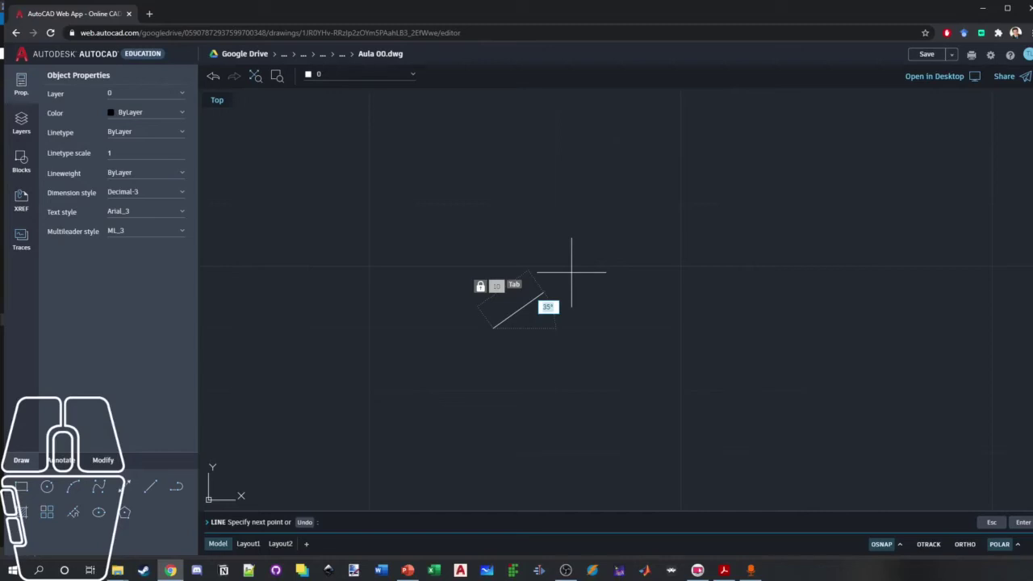
{"action": "type", "text": "45"}
{"action": "key", "text": "Return"}
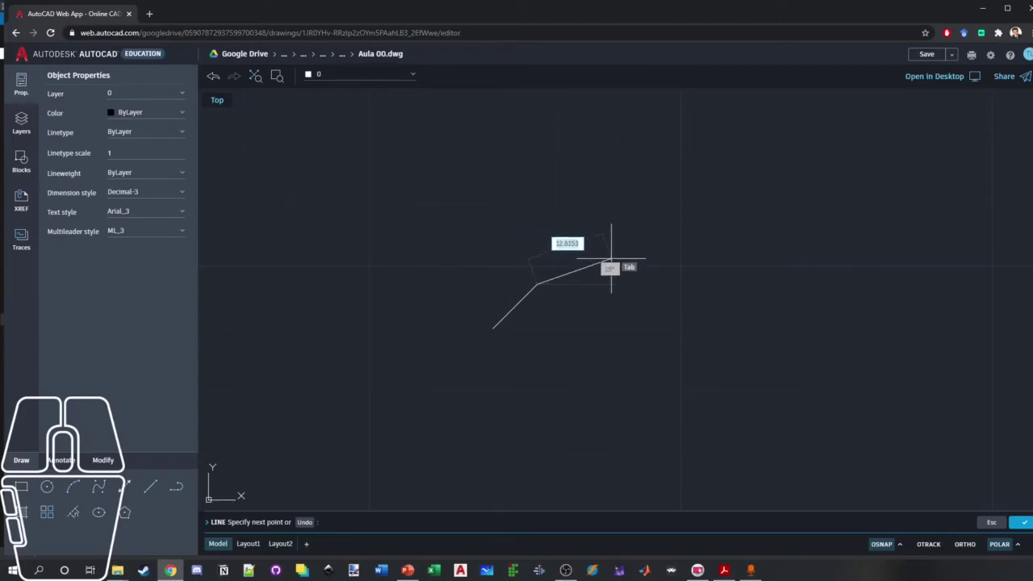
{"action": "key", "text": "Escape"}
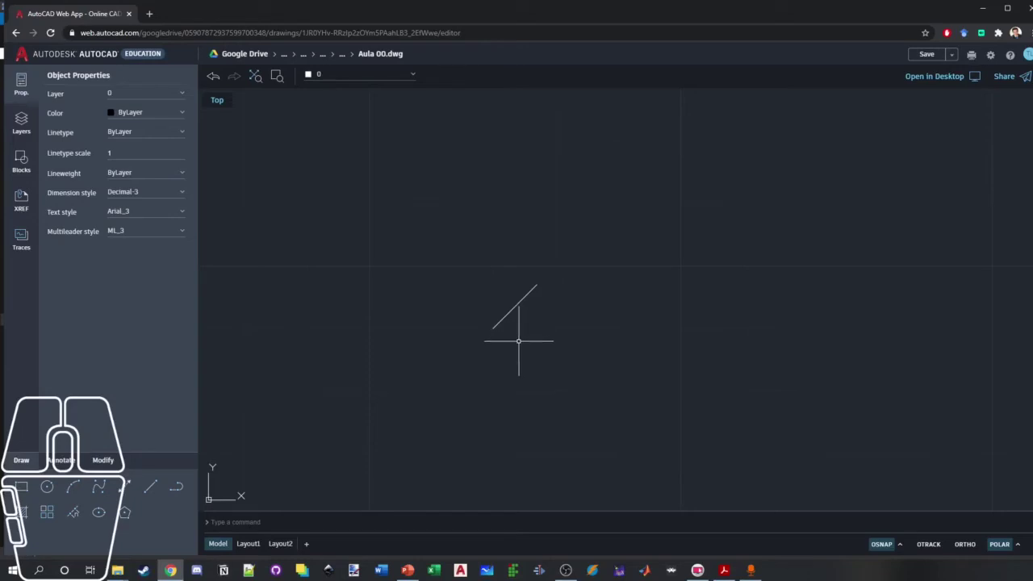
- Examine the diagonal line and its upper end at different magnifications and from different view positions
{"action": "middle_click_drag", "start_coordinate": [519, 341], "coordinate": [657, 334]}
{"action": "scroll", "coordinate": [653, 323], "scroll_direction": "up", "scroll_amount": 3}
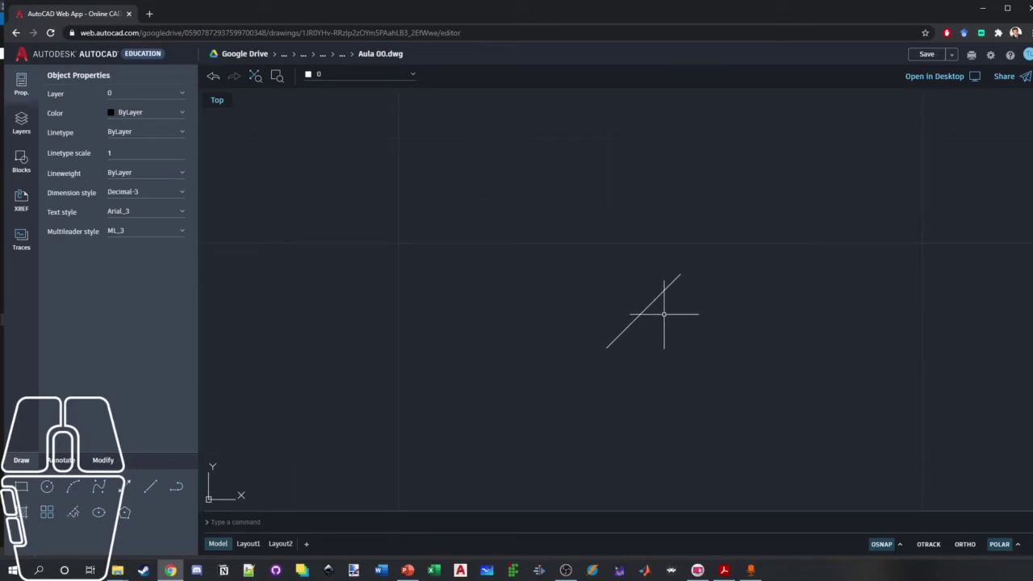
{"action": "scroll", "coordinate": [654, 302], "scroll_direction": "up", "scroll_amount": 4}
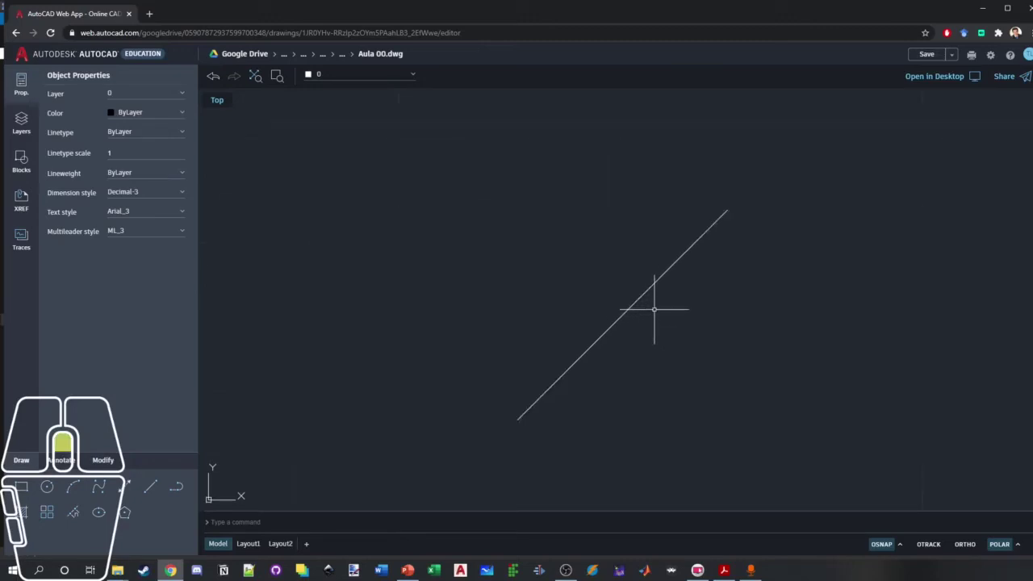
{"action": "scroll", "coordinate": [653, 309], "scroll_direction": "down", "scroll_amount": 3}
{"action": "scroll", "coordinate": [653, 309], "scroll_direction": "down", "scroll_amount": 2}
{"action": "scroll", "coordinate": [654, 309], "scroll_direction": "up", "scroll_amount": 4}
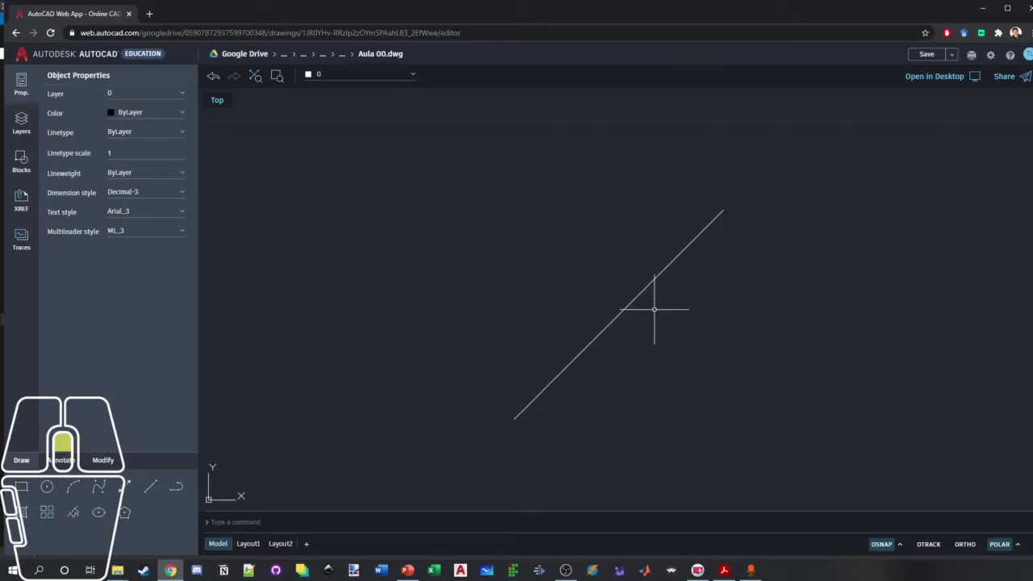
{"action": "scroll", "coordinate": [654, 309], "scroll_direction": "down", "scroll_amount": 3}
{"action": "scroll", "coordinate": [654, 309], "scroll_direction": "down", "scroll_amount": 2}
{"action": "scroll", "coordinate": [653, 309], "scroll_direction": "up", "scroll_amount": 4}
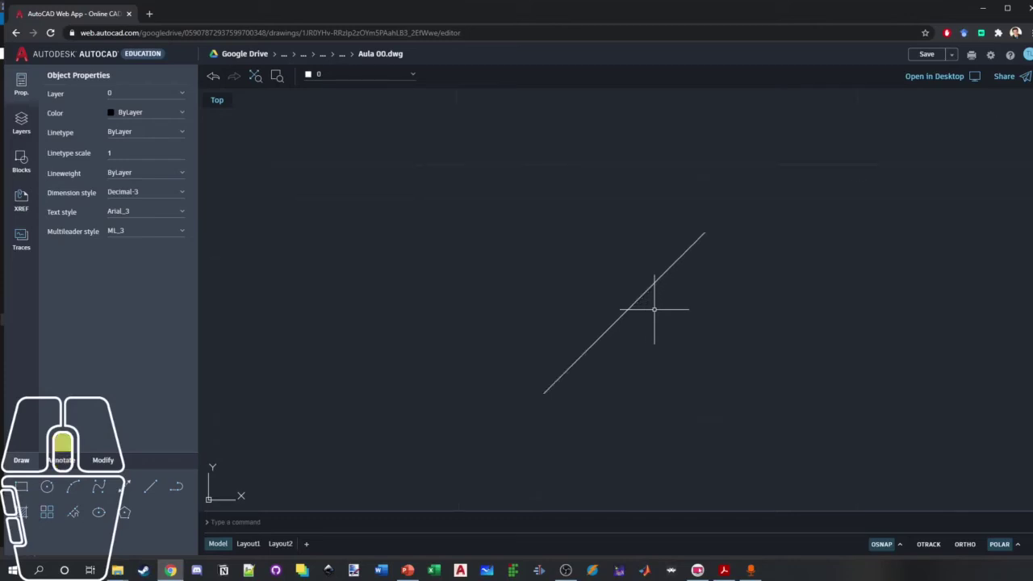
{"action": "scroll", "coordinate": [653, 309], "scroll_direction": "down", "scroll_amount": 5}
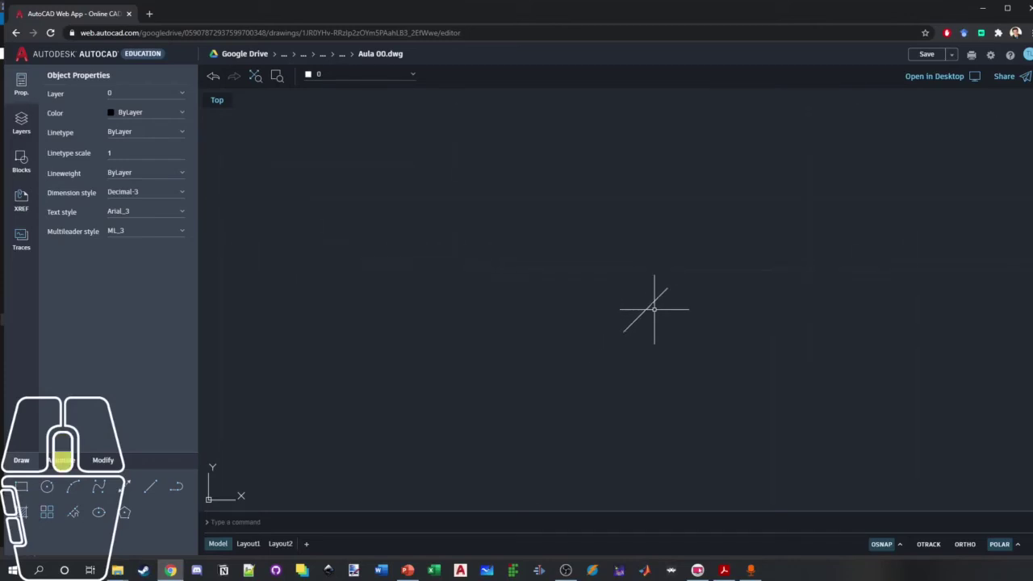
{"action": "scroll", "coordinate": [653, 309], "scroll_direction": "down", "scroll_amount": 2}
{"action": "scroll", "coordinate": [652, 305], "scroll_direction": "up", "scroll_amount": 4}
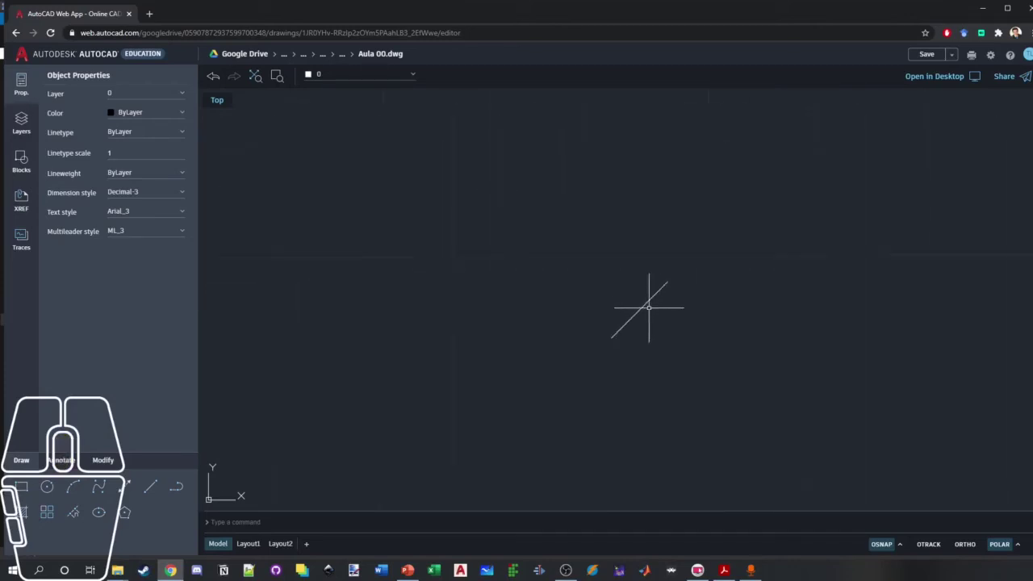
{"action": "scroll", "coordinate": [649, 308], "scroll_direction": "up", "scroll_amount": 5}
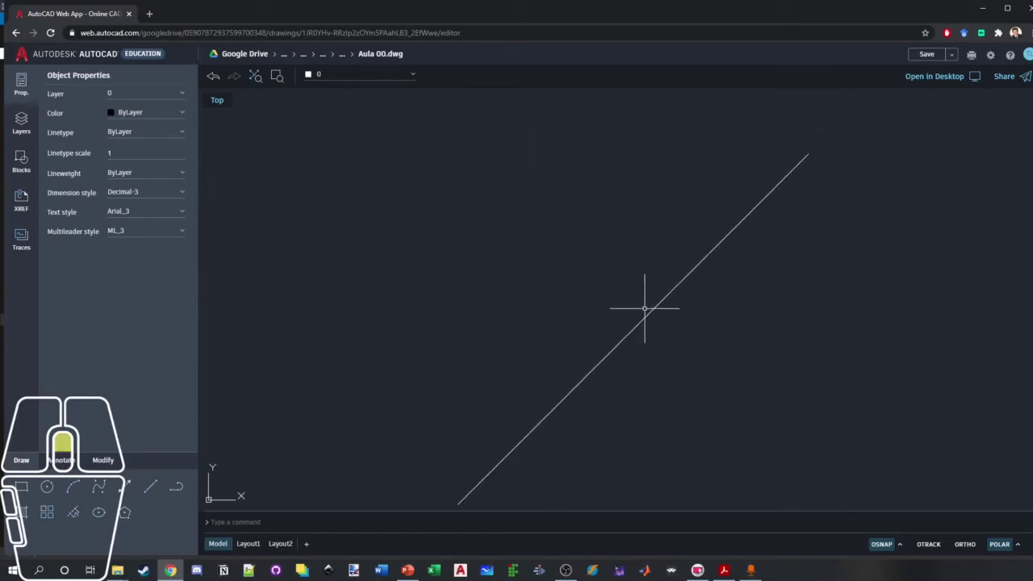
{"action": "scroll", "coordinate": [644, 308], "scroll_direction": "down", "scroll_amount": 3}
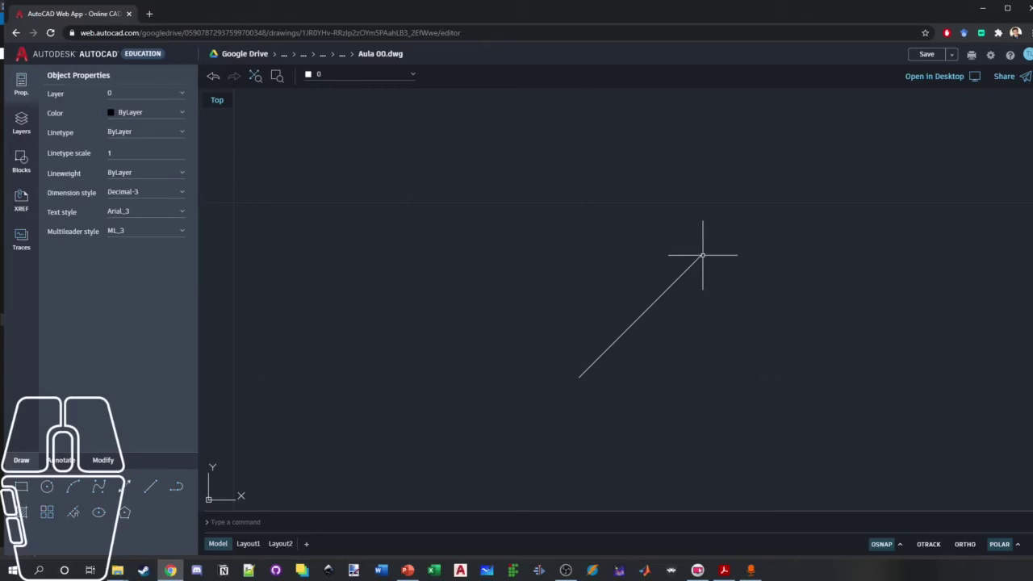
{"action": "scroll", "coordinate": [702, 255], "scroll_direction": "up", "scroll_amount": 3}
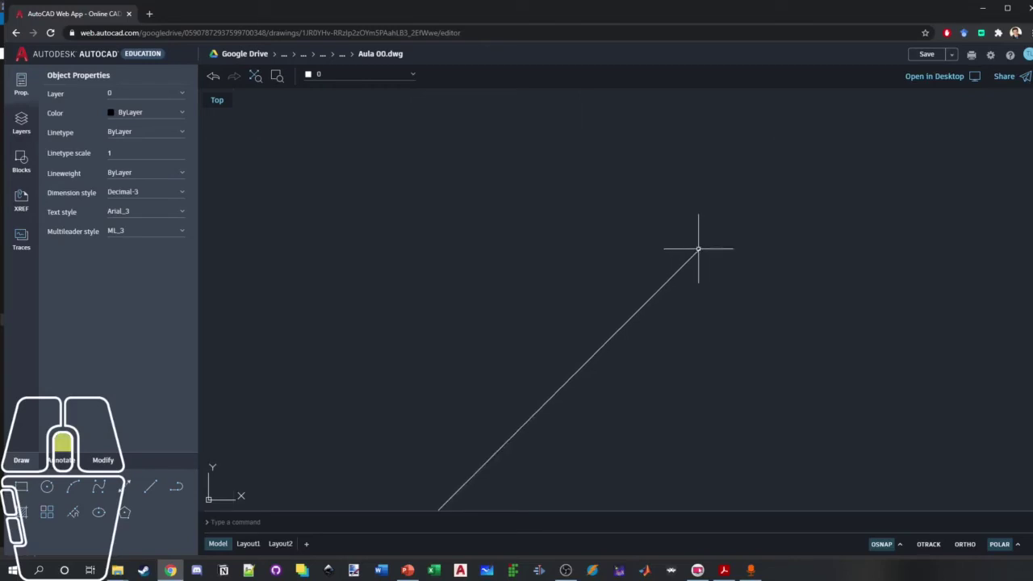
{"action": "scroll", "coordinate": [699, 247], "scroll_direction": "up", "scroll_amount": 1}
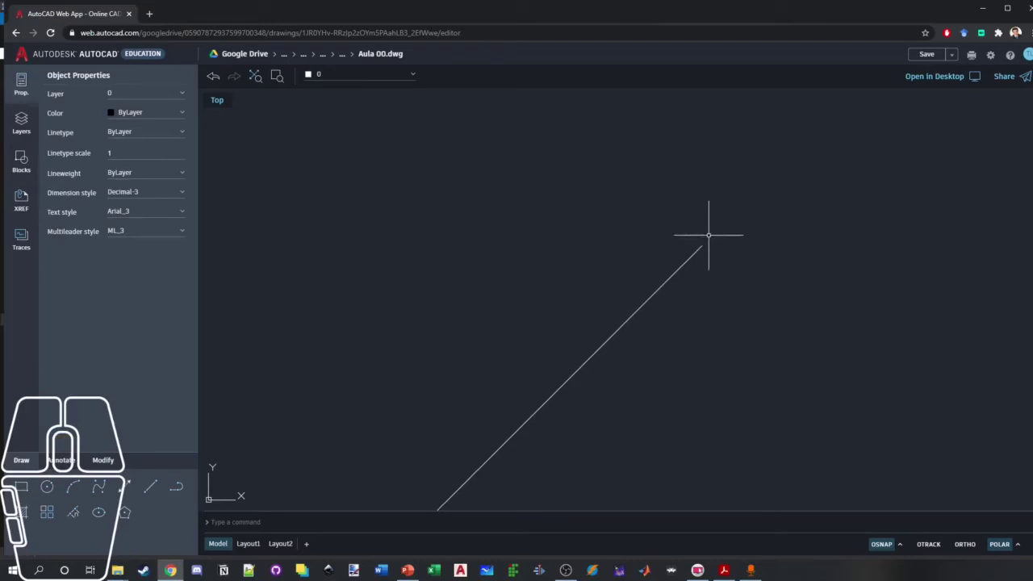
{"action": "scroll", "coordinate": [678, 269], "scroll_direction": "down", "scroll_amount": 3}
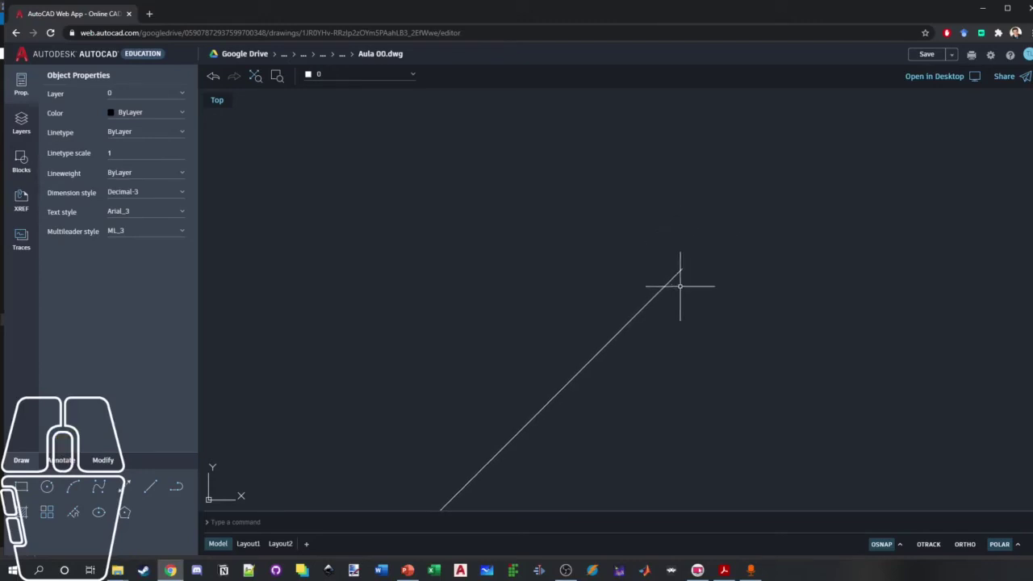
{"action": "scroll", "coordinate": [649, 319], "scroll_direction": "down", "scroll_amount": 2}
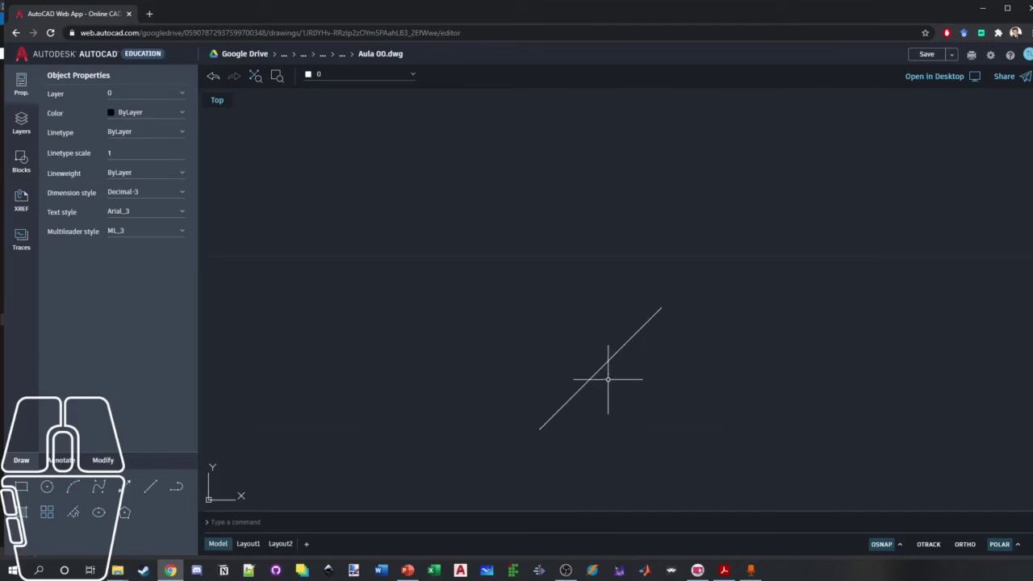
{"action": "middle_click_drag", "start_coordinate": [608, 379], "coordinate": [662, 312]}
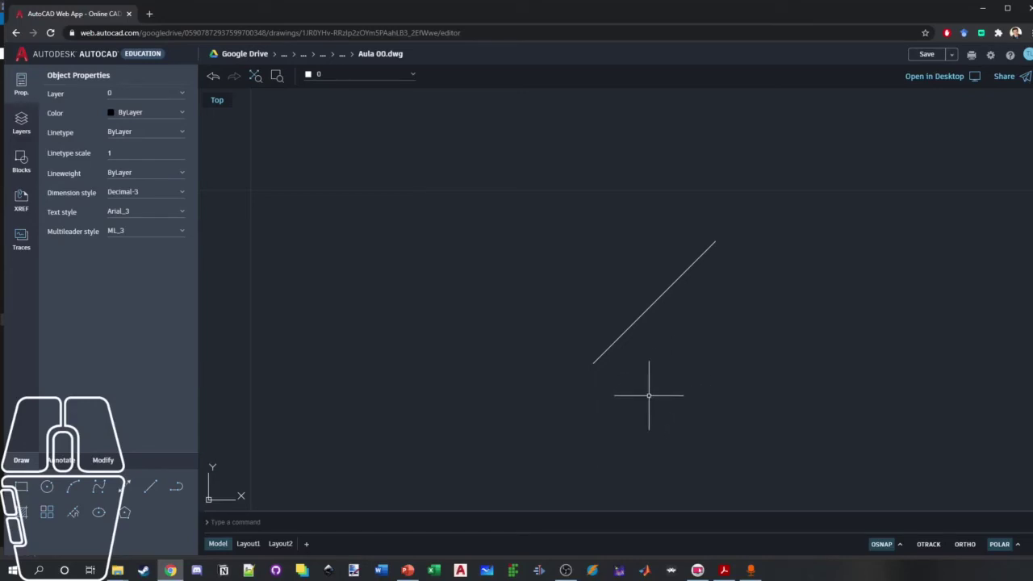
{"action": "middle_click_drag", "start_coordinate": [647, 389], "coordinate": [645, 388]}
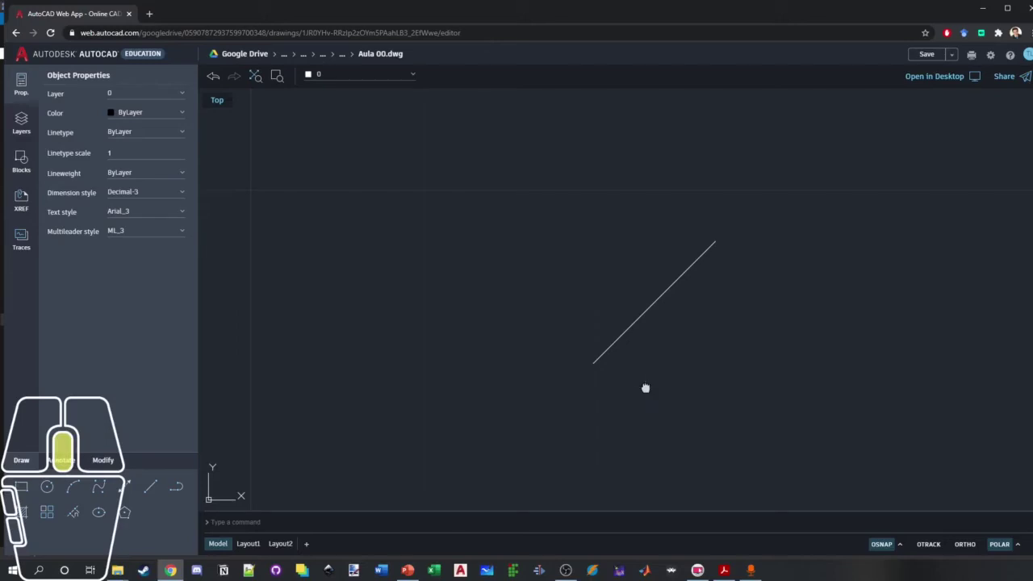
{"action": "middle_click_drag", "start_coordinate": [645, 388], "coordinate": [576, 390]}
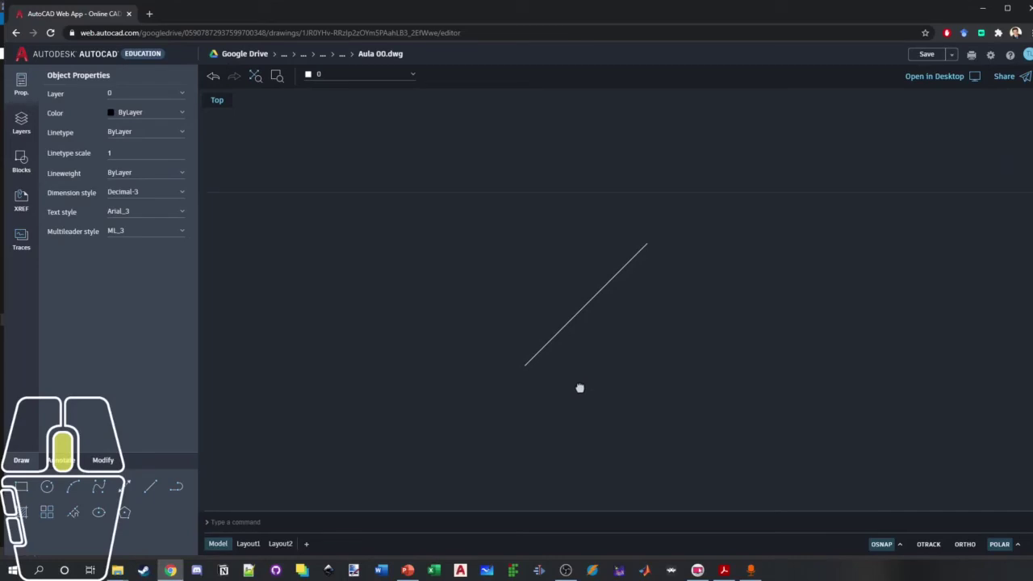
{"action": "middle_click_drag", "start_coordinate": [579, 389], "coordinate": [718, 315]}
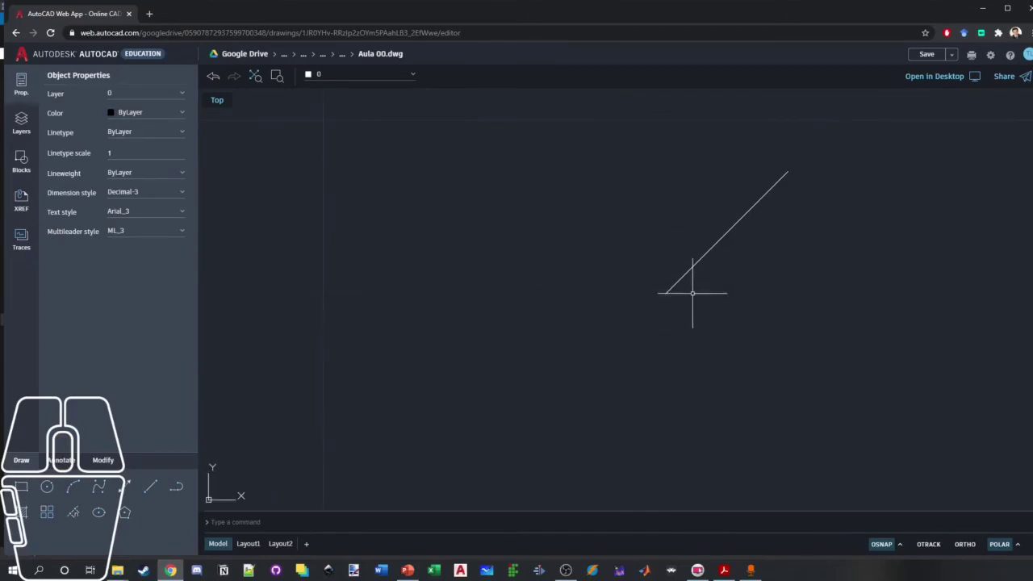
{"action": "middle_click_drag", "start_coordinate": [777, 224], "coordinate": [693, 298]}
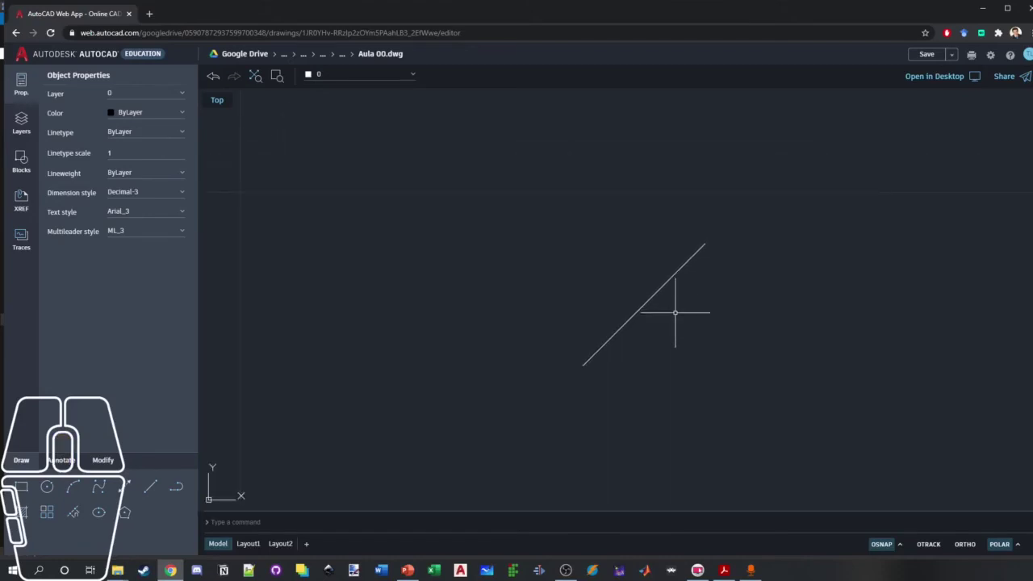
- Draw a vertical line segment 10 units long at 90° upward from the upper end of the diagonal line
{"action": "middle_click_drag", "start_coordinate": [704, 306], "coordinate": [646, 358]}
{"action": "type", "text": "l"}
{"action": "key", "text": "Return"}
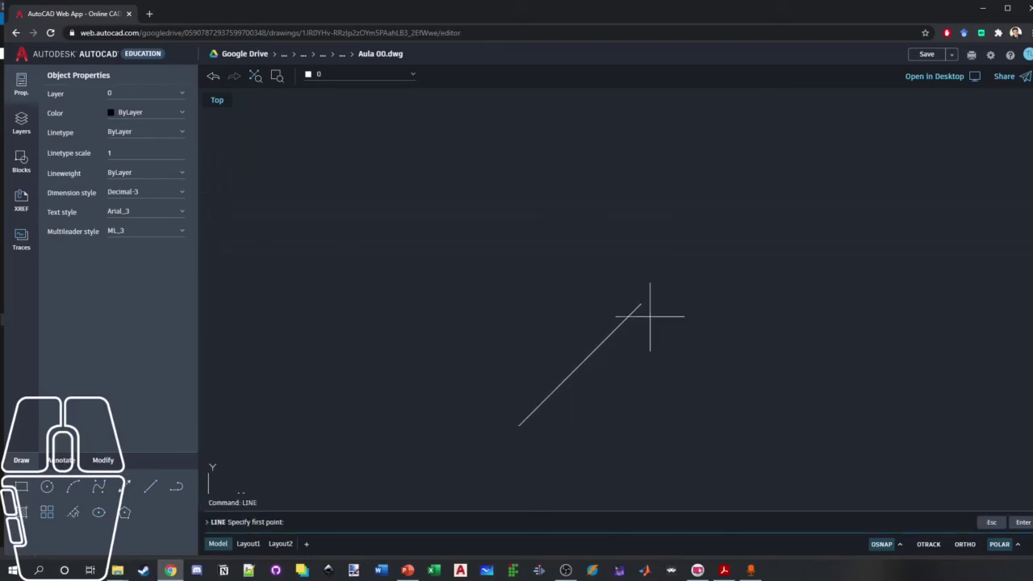
{"action": "left_click", "coordinate": [641, 303]}
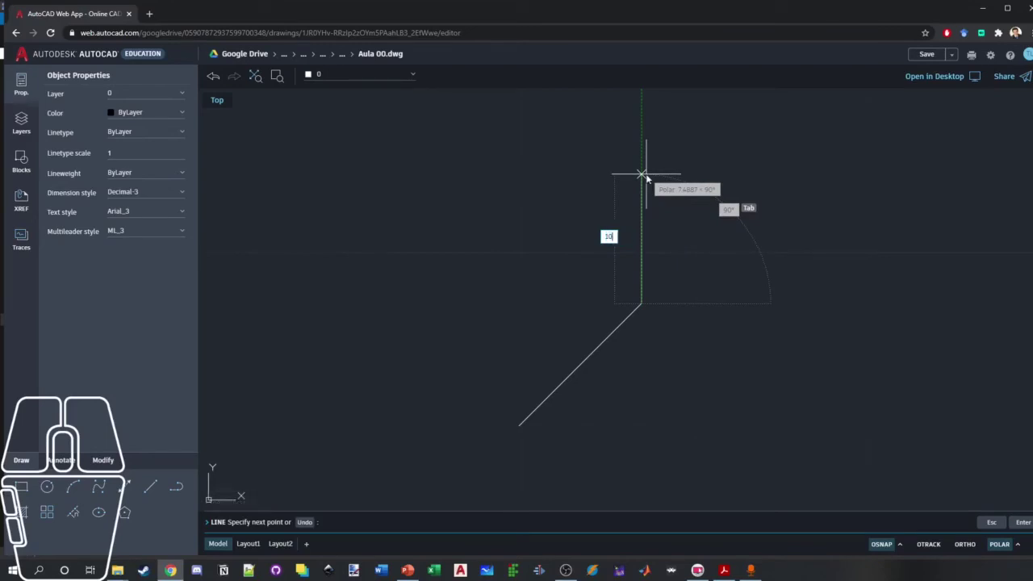
{"action": "key", "text": "Tab"}
{"action": "key", "text": "Return"}
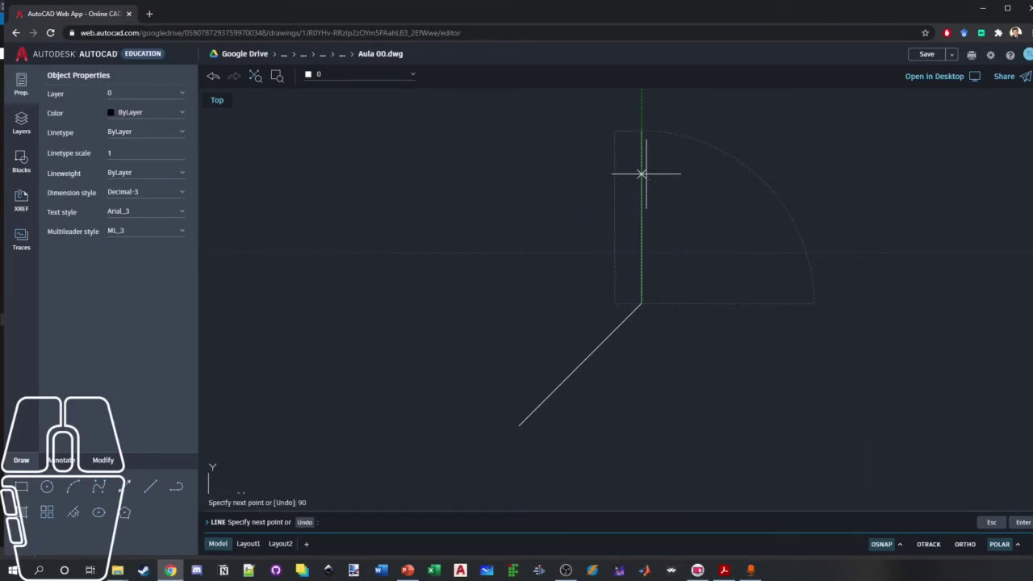
- End the LINE command, keeping the diagonal and vertical segments
{"action": "key", "text": "Escape"}
{"action": "key", "text": "Escape"}
{"action": "key", "text": "Escape"}
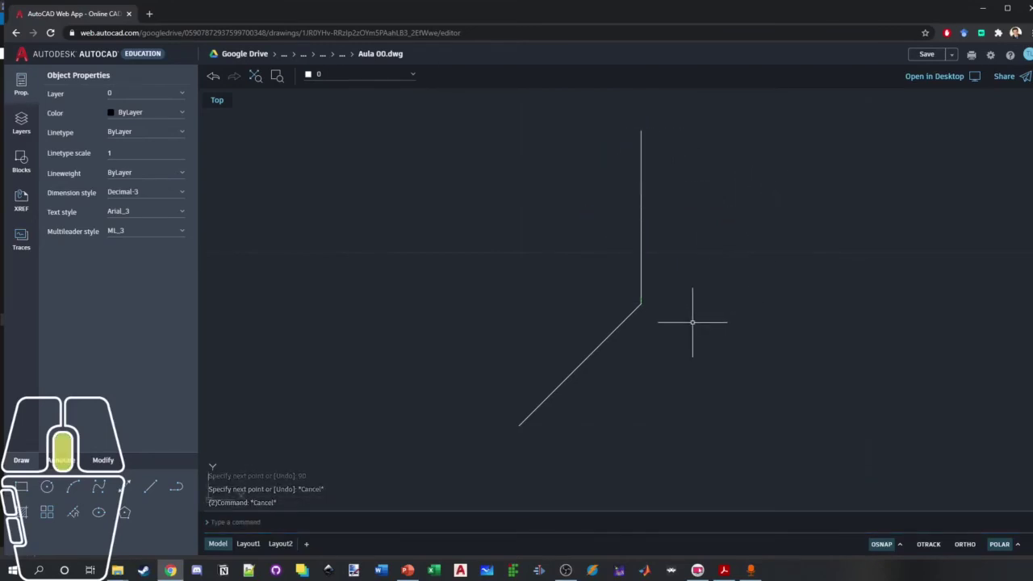
{"action": "mouse_move", "coordinate": [692, 322]}
{"action": "middle_mouse_down"}
{"action": "mouse_move", "coordinate": [766, 325]}
{"action": "mouse_move", "coordinate": [747, 345]}
{"action": "middle_mouse_up"}
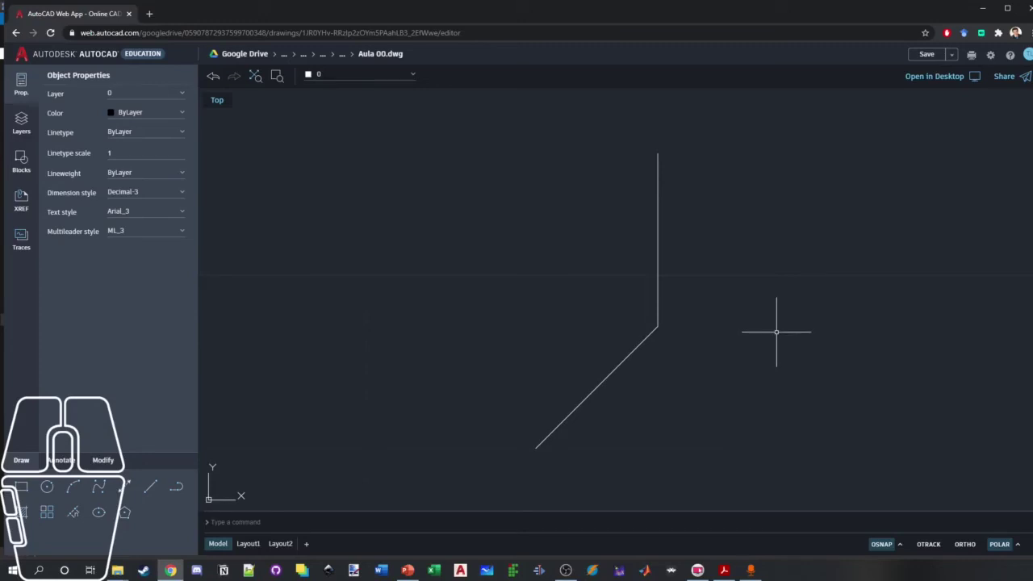
- Try selection rectangles in both directions over the empty area beside the two lines
{"action": "left_click_drag", "start_coordinate": [766, 202], "coordinate": [777, 184]}
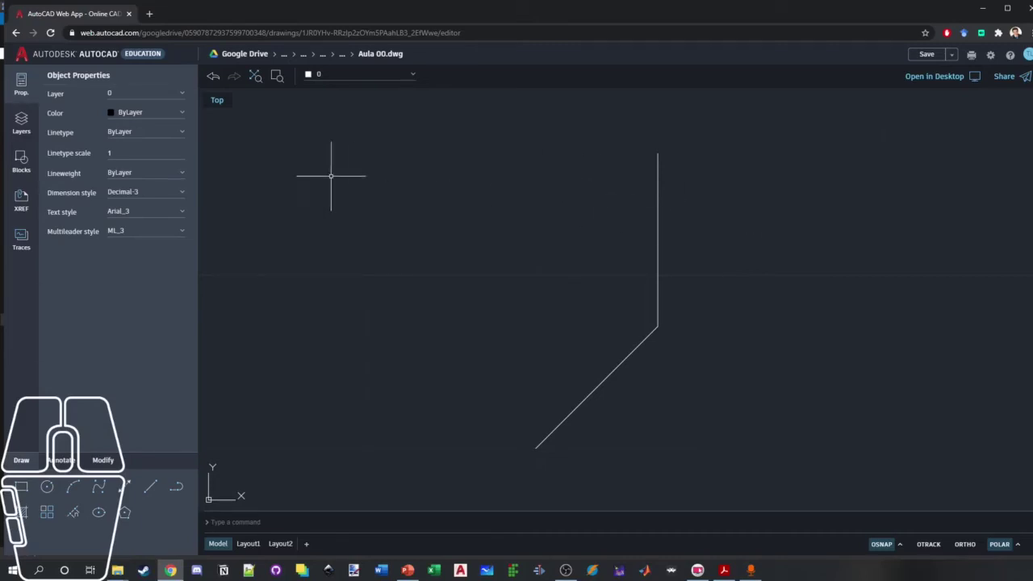
{"action": "left_click", "coordinate": [251, 148]}
{"action": "left_click_drag", "start_coordinate": [250, 147], "coordinate": [461, 319]}
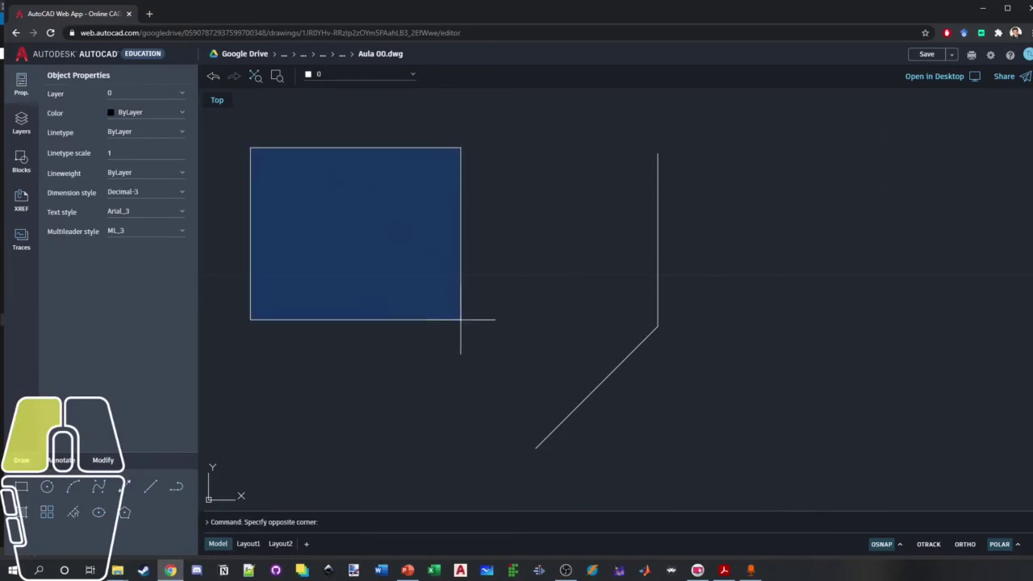
{"action": "left_click_drag", "start_coordinate": [461, 320], "coordinate": [278, 164]}
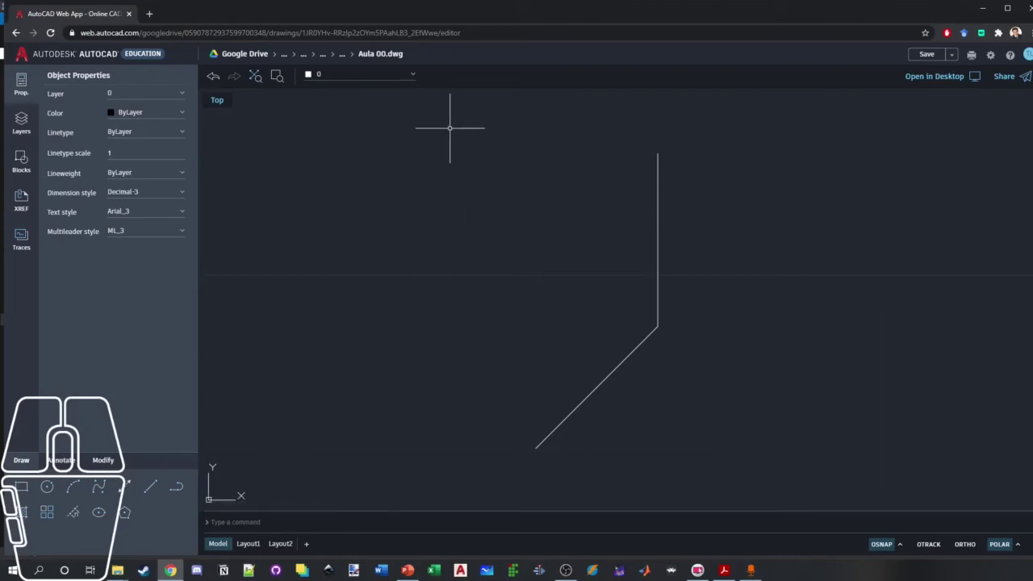
- Select the vertical line with a window selection that encloses it completely, and clear the selection
{"action": "left_click_drag", "start_coordinate": [540, 125], "coordinate": [768, 372]}
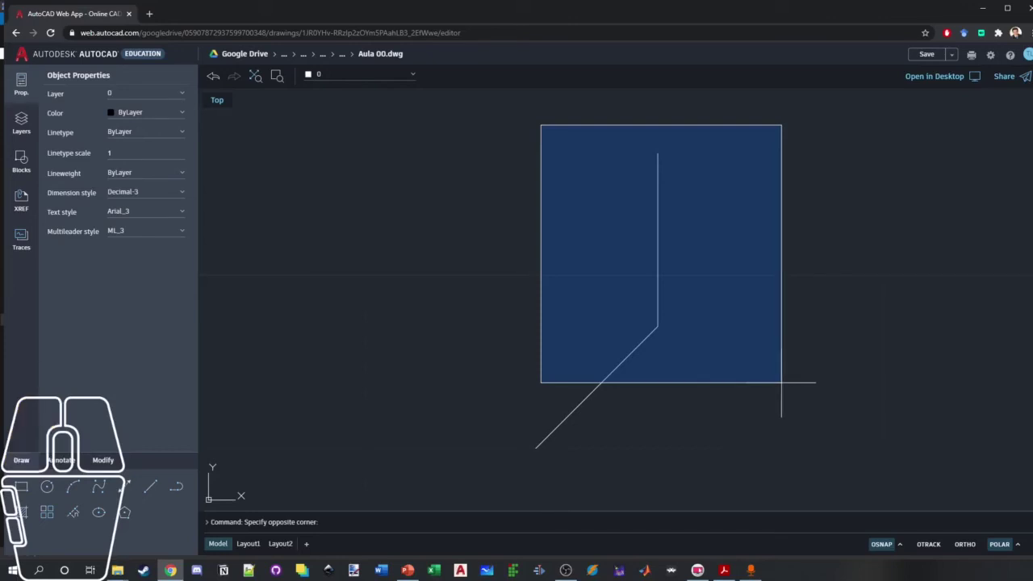
{"action": "left_click", "coordinate": [781, 382]}
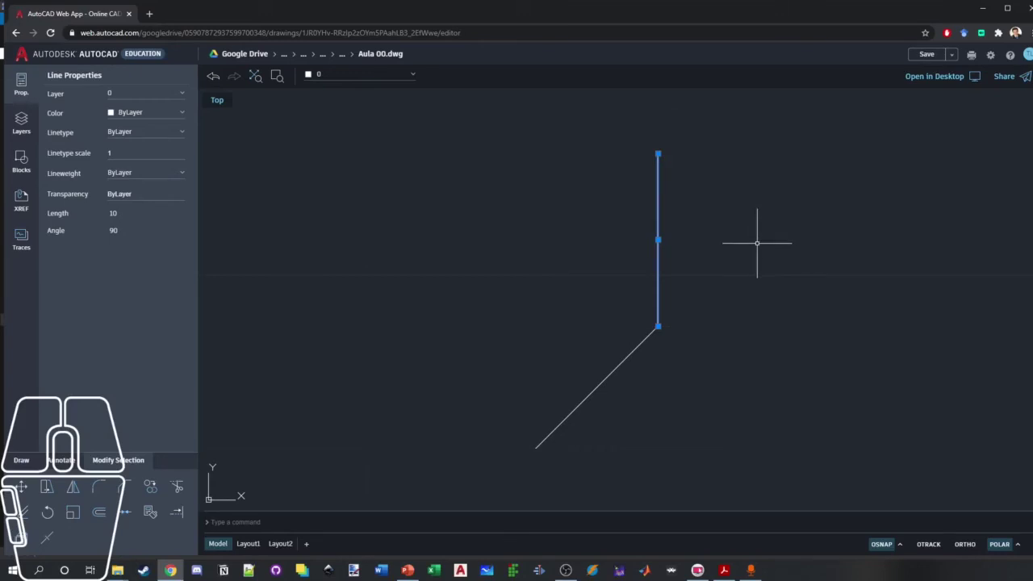
{"action": "key", "text": "Escape"}
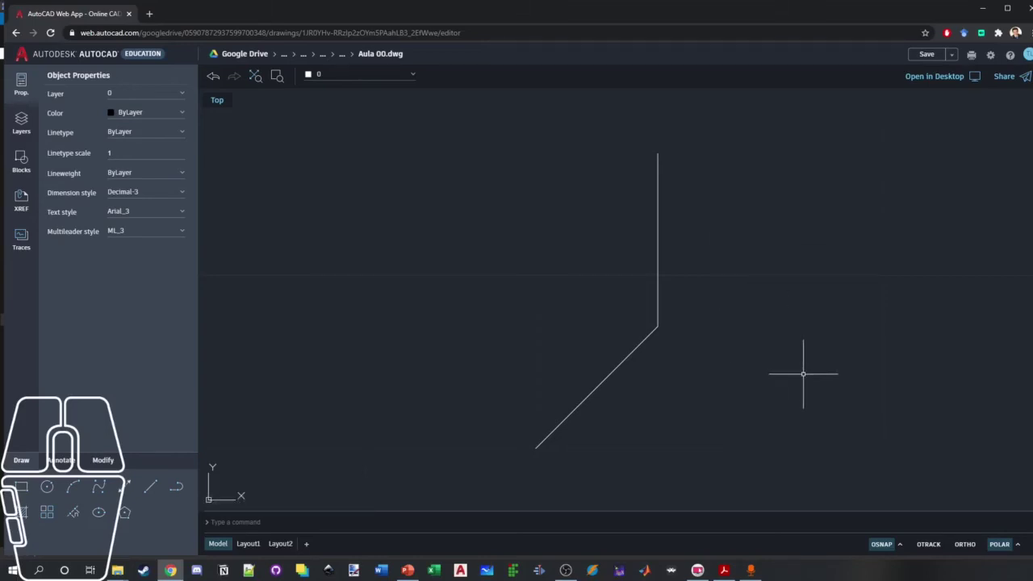
- Select both lines with a crossing selection that only partly covers the diagonal line, and clear the selection
{"action": "left_click_drag", "start_coordinate": [803, 373], "coordinate": [554, 114]}
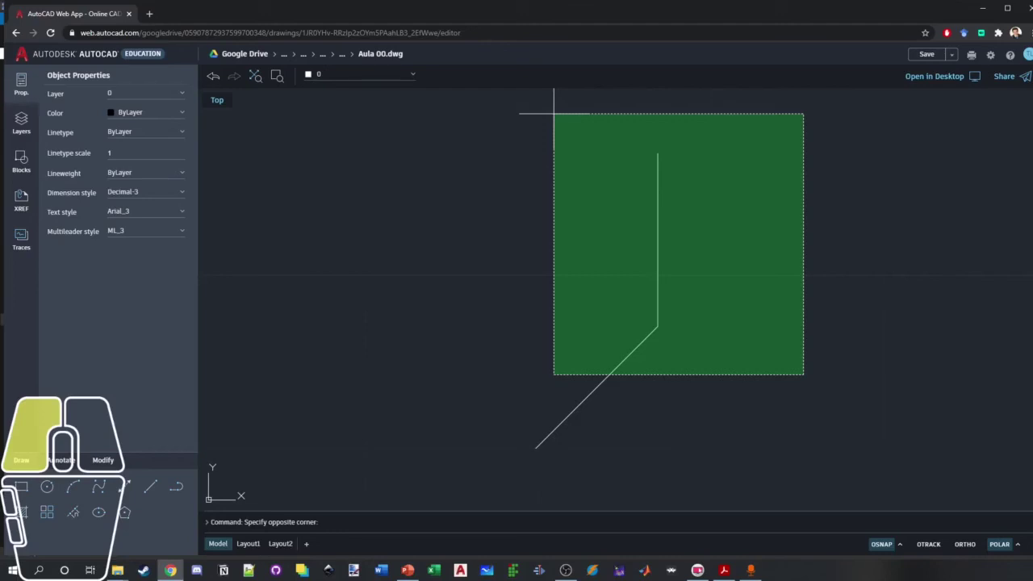
{"action": "left_click", "coordinate": [554, 113]}
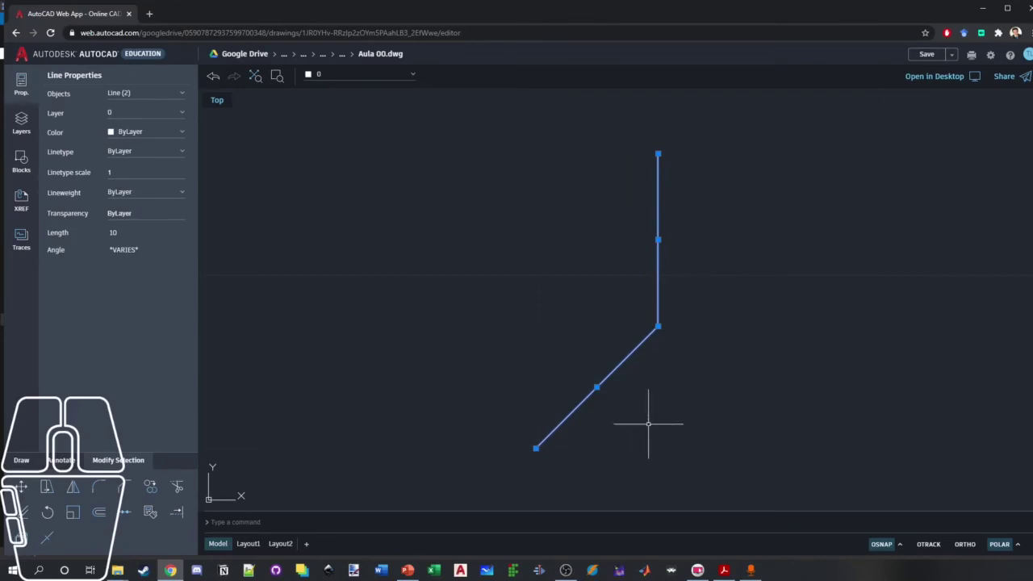
{"action": "key", "text": "Escape"}
{"action": "left_click_drag", "start_coordinate": [494, 124], "coordinate": [537, 259]}
{"action": "key", "text": "Escape"}
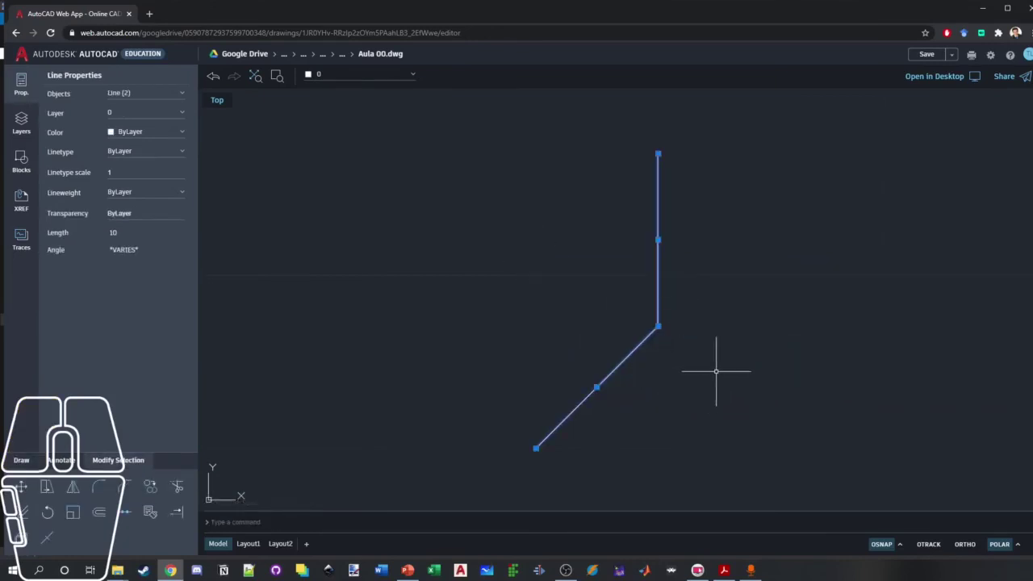
{"action": "key", "text": "Escape"}
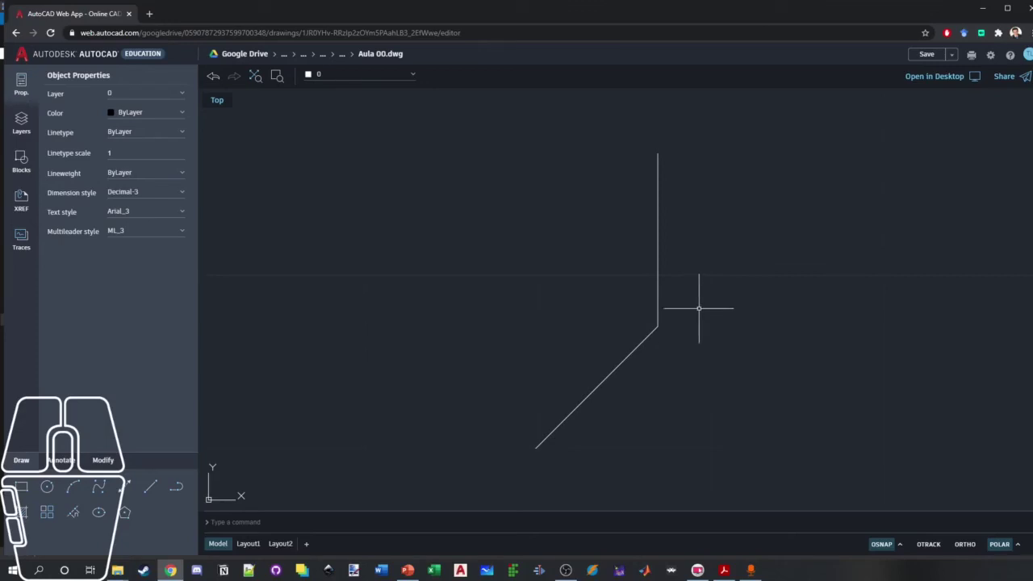
- Select the vertical line with a window selection and delete it
{"action": "left_click", "coordinate": [657, 208]}
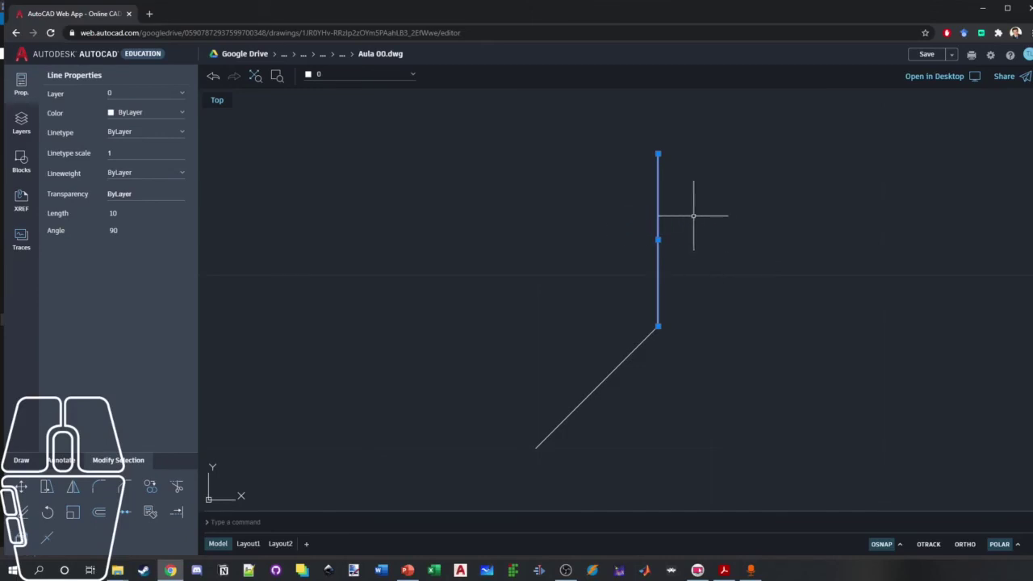
{"action": "key", "text": "Escape"}
{"action": "left_click_drag", "start_coordinate": [609, 131], "coordinate": [732, 374]}
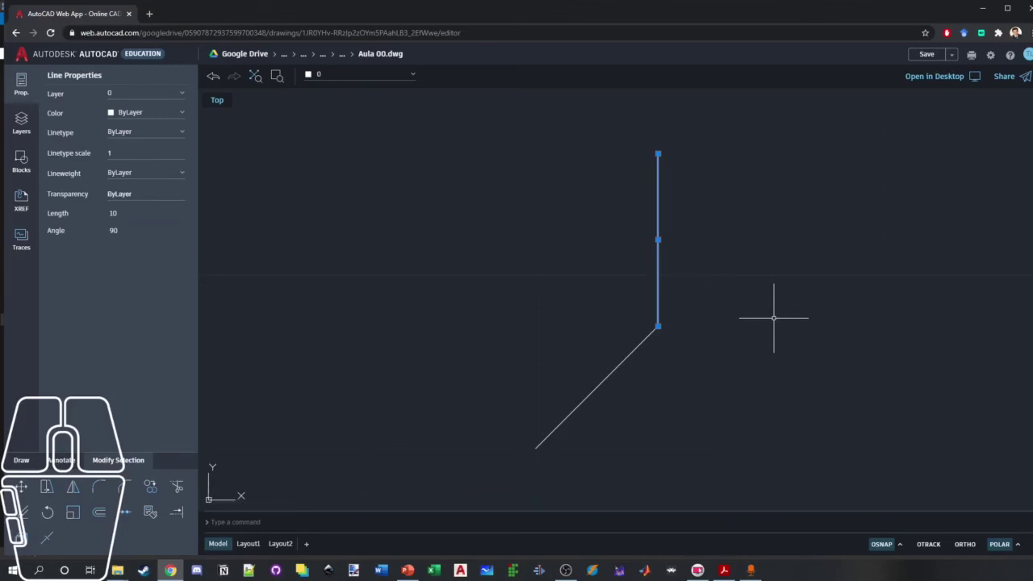
{"action": "key", "text": "Delete"}
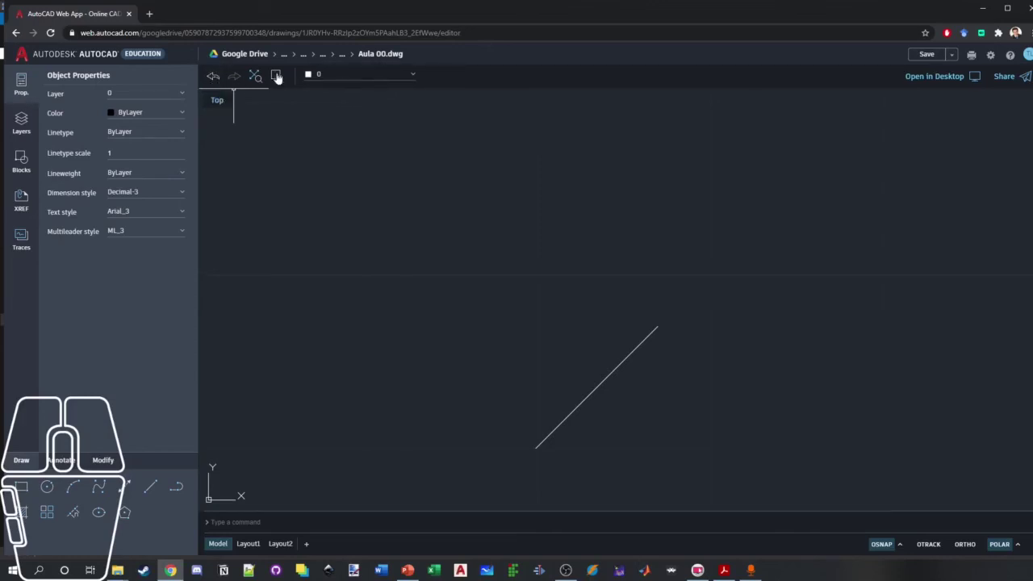
- Undo the deletion of the vertical line, redo it and undo it once more
{"action": "left_click", "coordinate": [209, 77]}
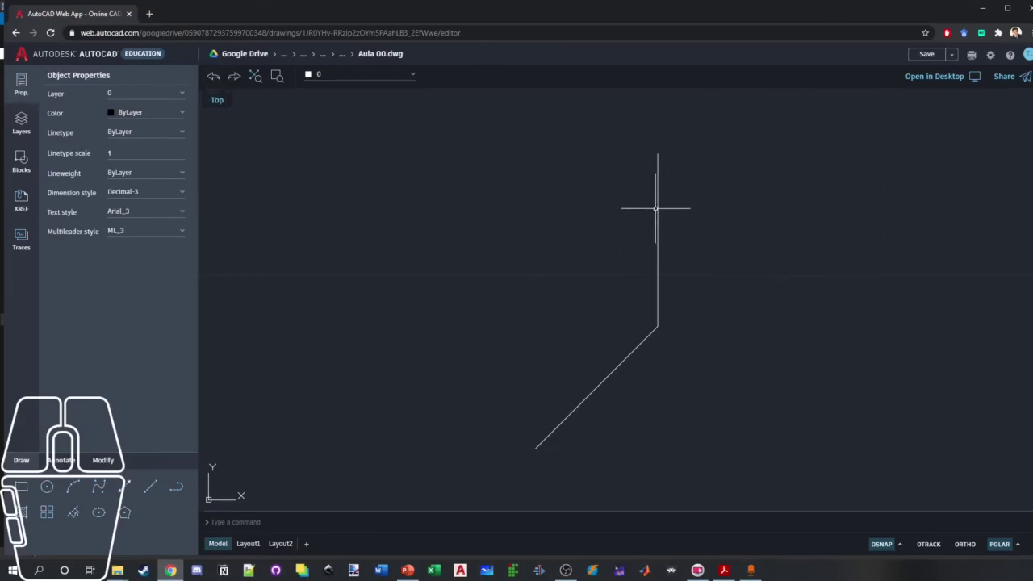
{"action": "left_click", "coordinate": [234, 81]}
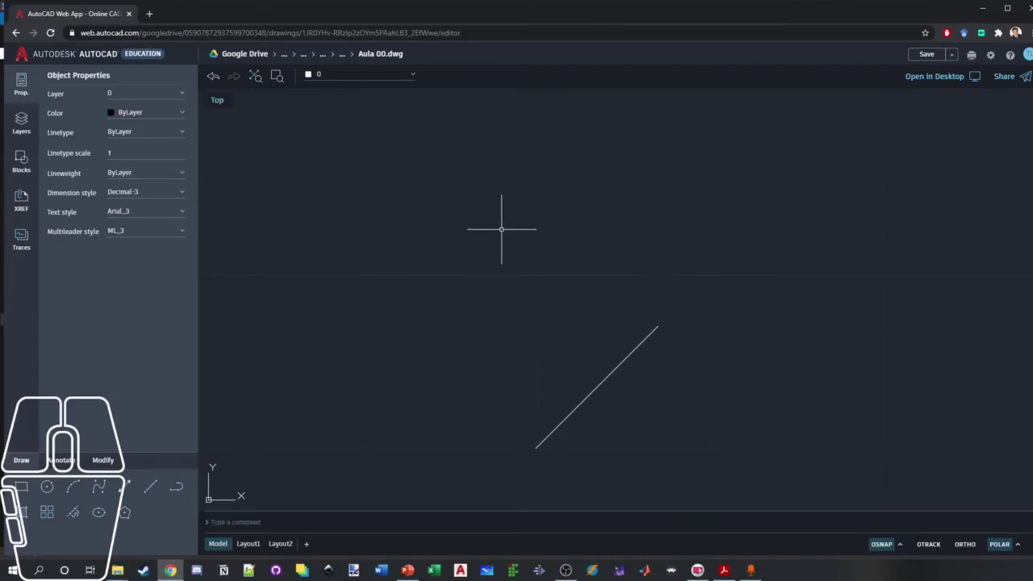
{"action": "key", "text": "ctrl+z"}
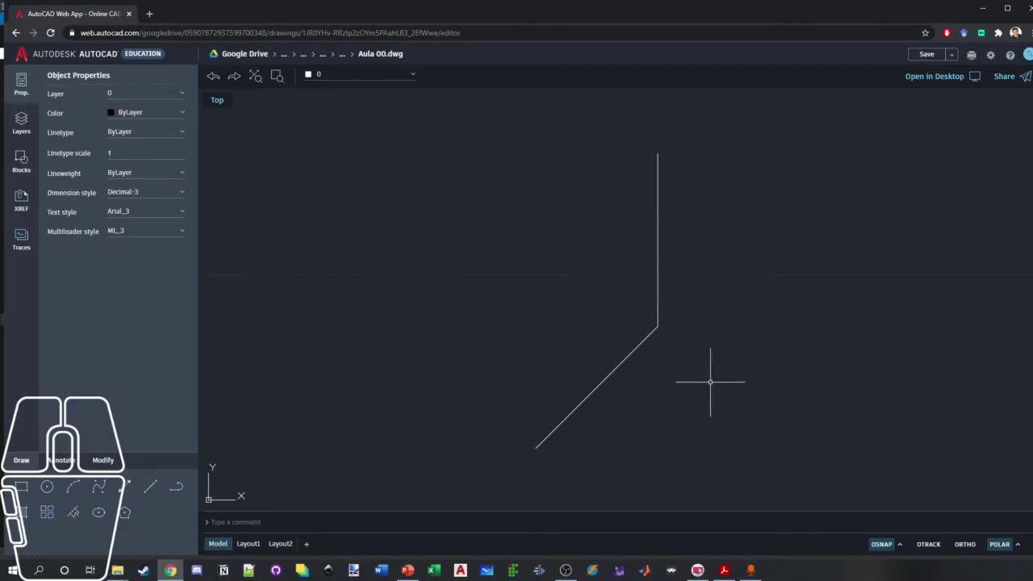
- Select both connected lines with a crossing selection and delete them
{"action": "left_click_drag", "start_coordinate": [731, 382], "coordinate": [566, 289]}
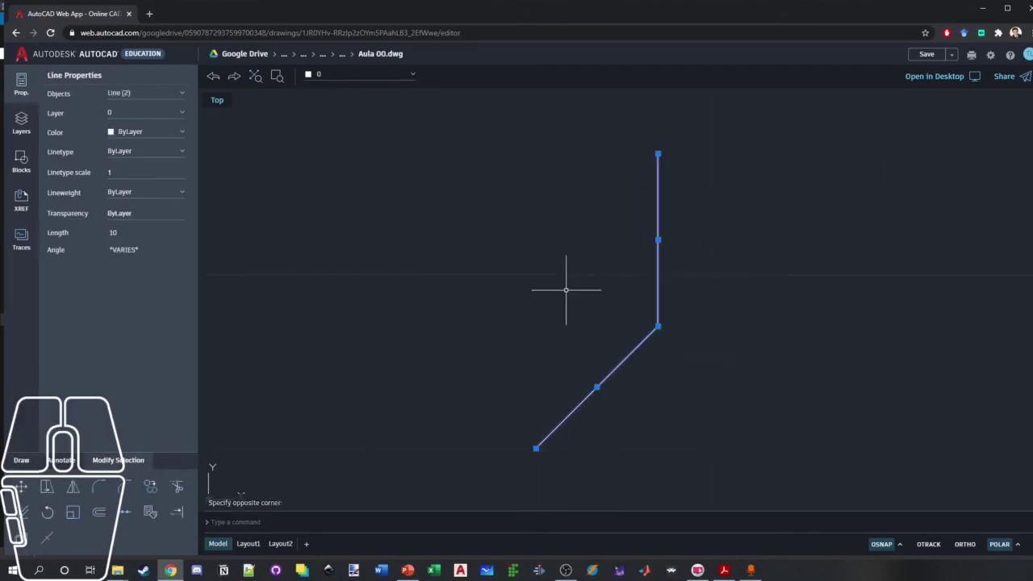
{"action": "key", "text": "Delete"}
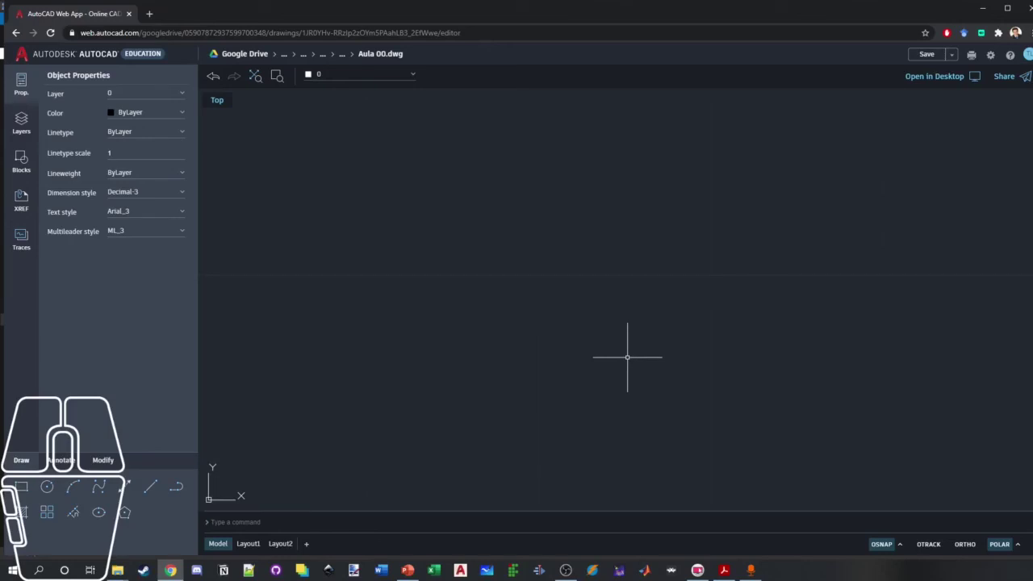
- Start a LINE at a free point and draw a horizontal segment 10 units long at 0°
{"action": "type", "text": "l"}
{"action": "key", "text": "Return"}
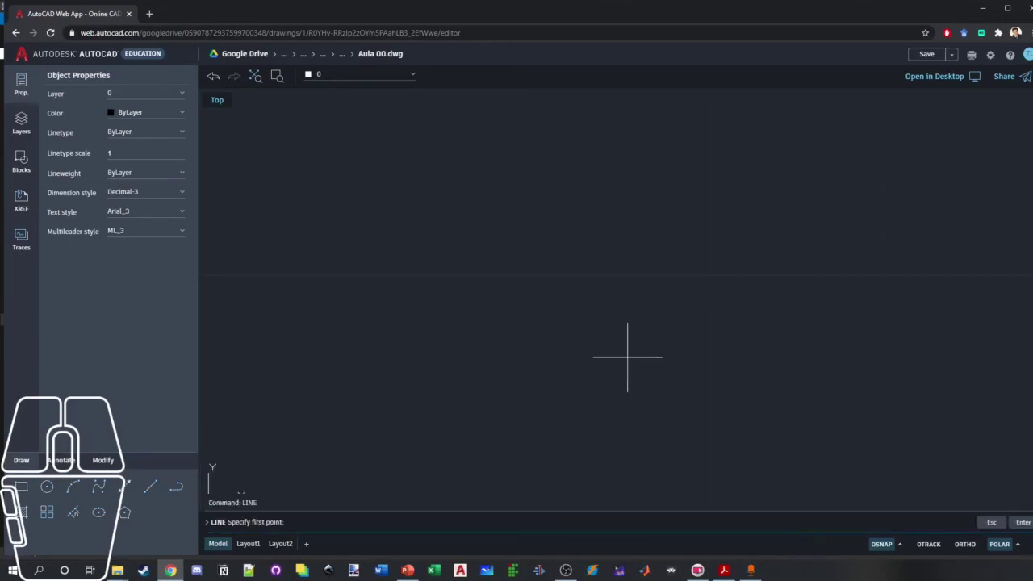
{"action": "left_click", "coordinate": [526, 361]}
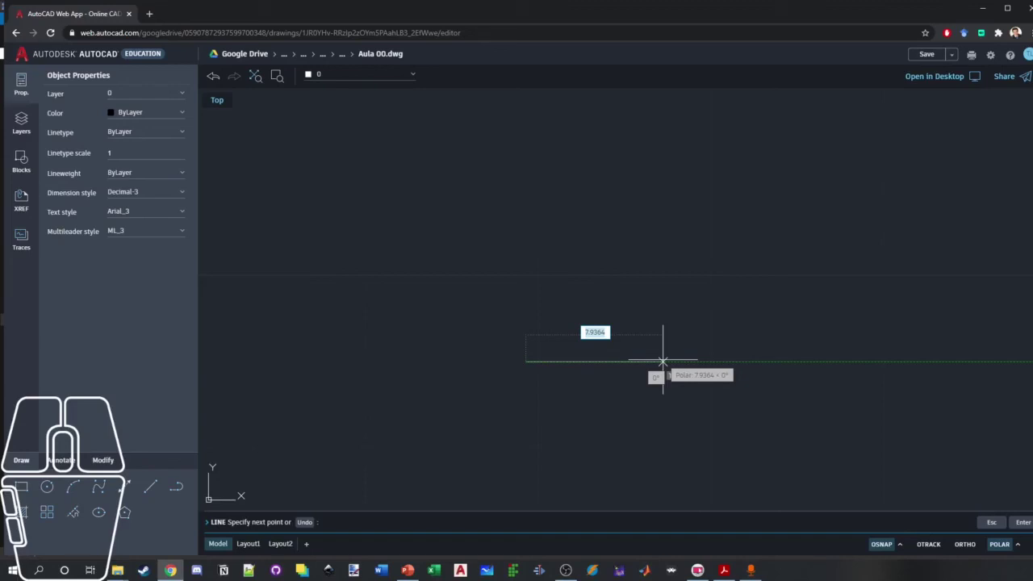
{"action": "type", "text": "10"}
{"action": "key", "text": "Tab"}
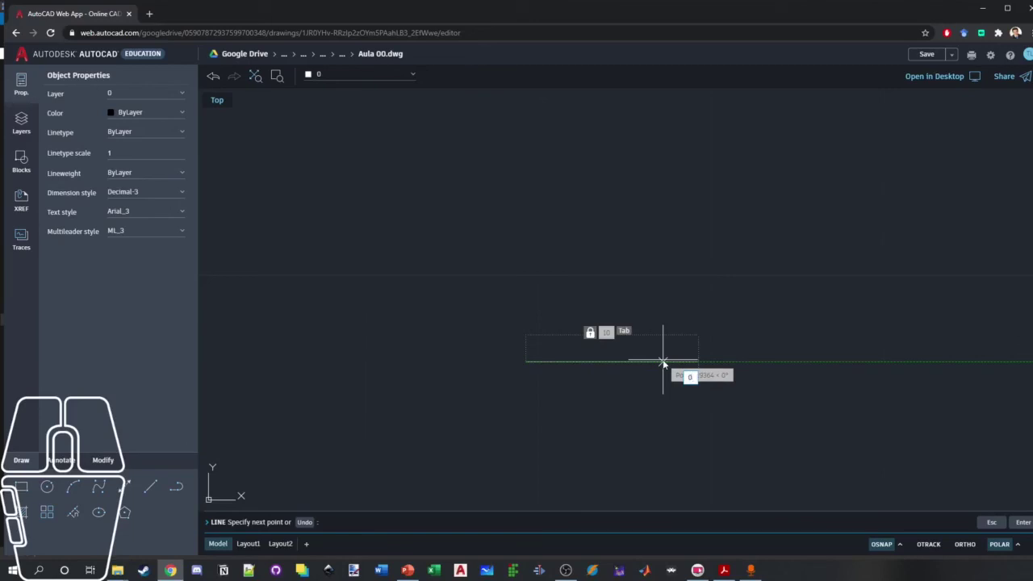
{"action": "key", "text": "Return"}
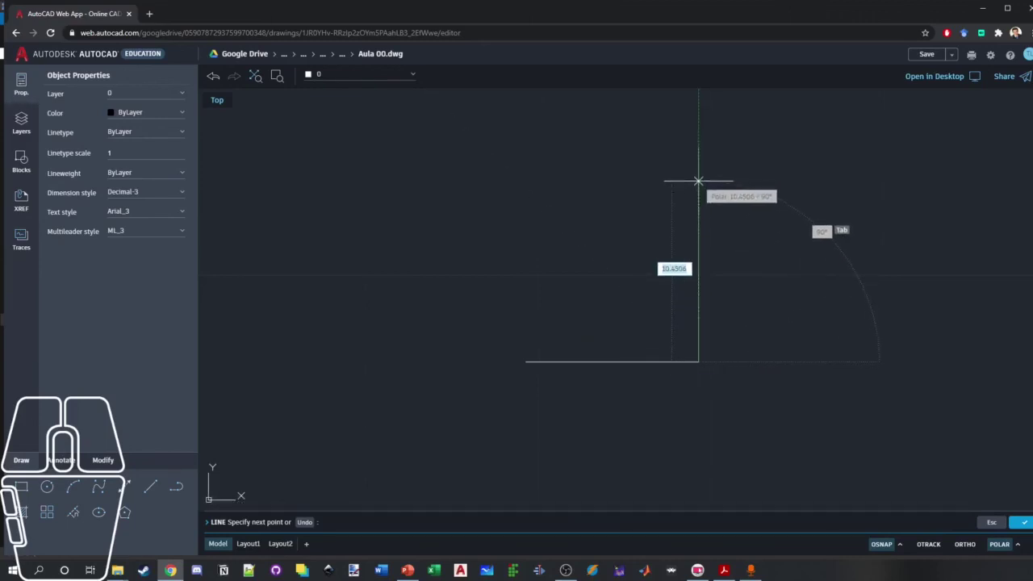
- Continue the line upward with a vertical segment 10 units long at 90°
{"action": "type", "text": "10"}
{"action": "key", "text": "Tab"}
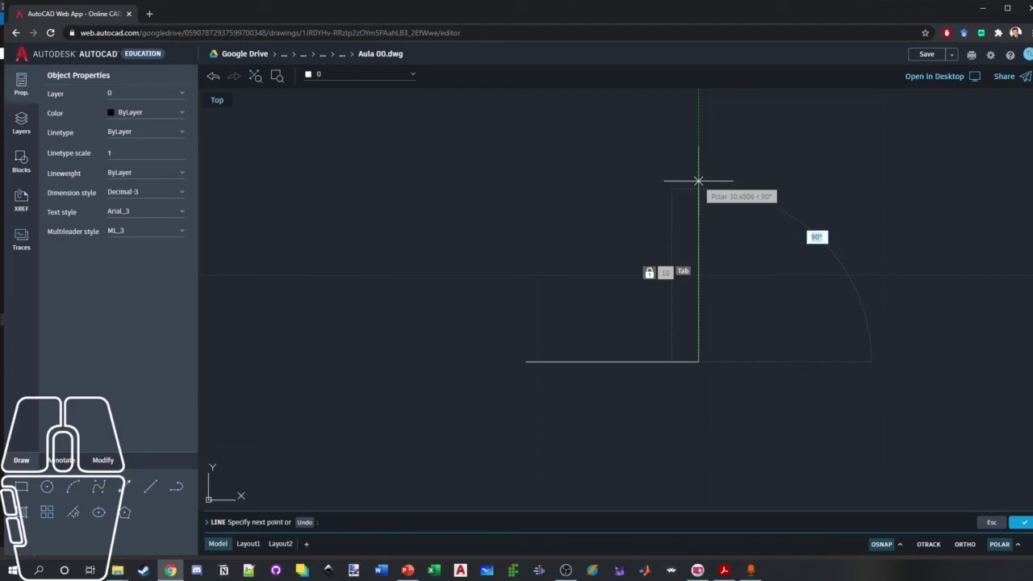
{"action": "type", "text": "90"}
{"action": "key", "text": "Return"}
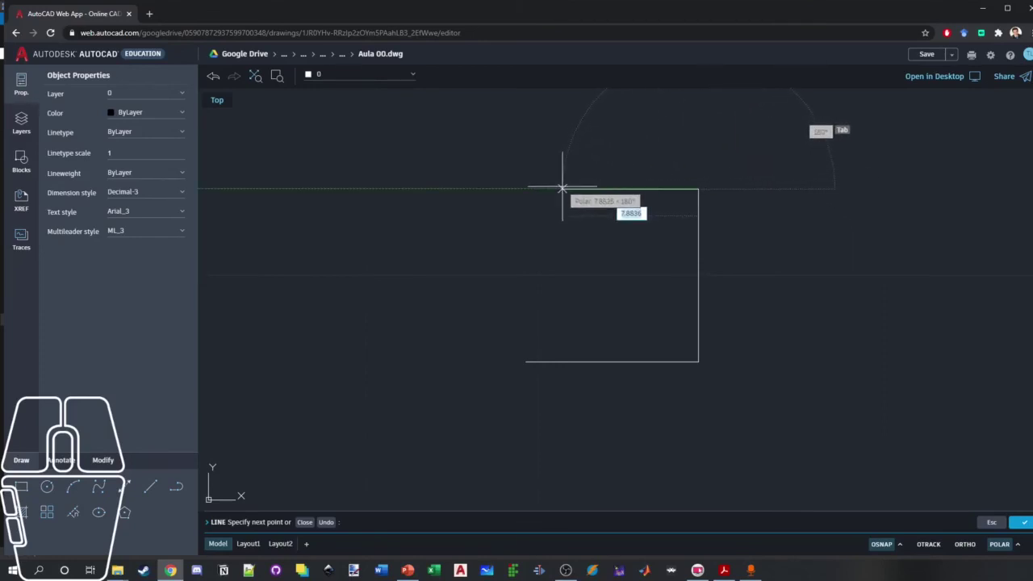
- Draw the upper segment 10 units long at 180° and complete the square with the Close option
{"action": "type", "text": "10"}
{"action": "key", "text": "Tab"}
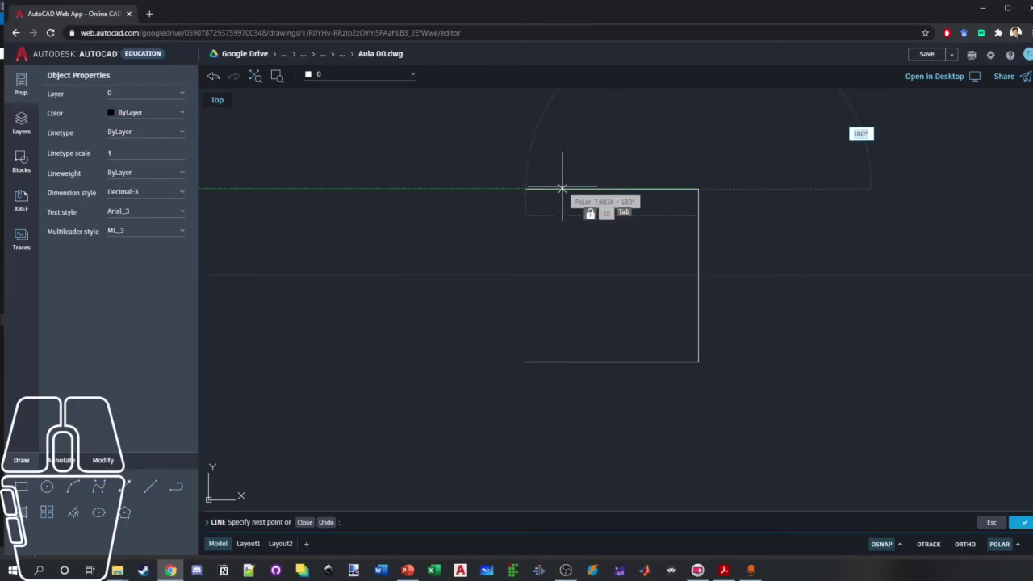
{"action": "key", "text": "Return"}
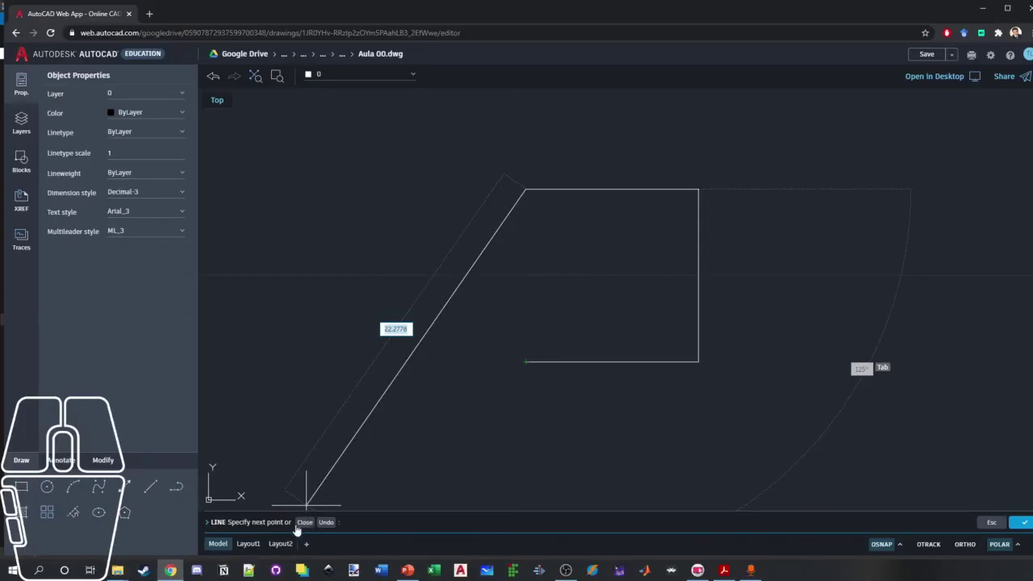
{"action": "left_click", "coordinate": [304, 523]}
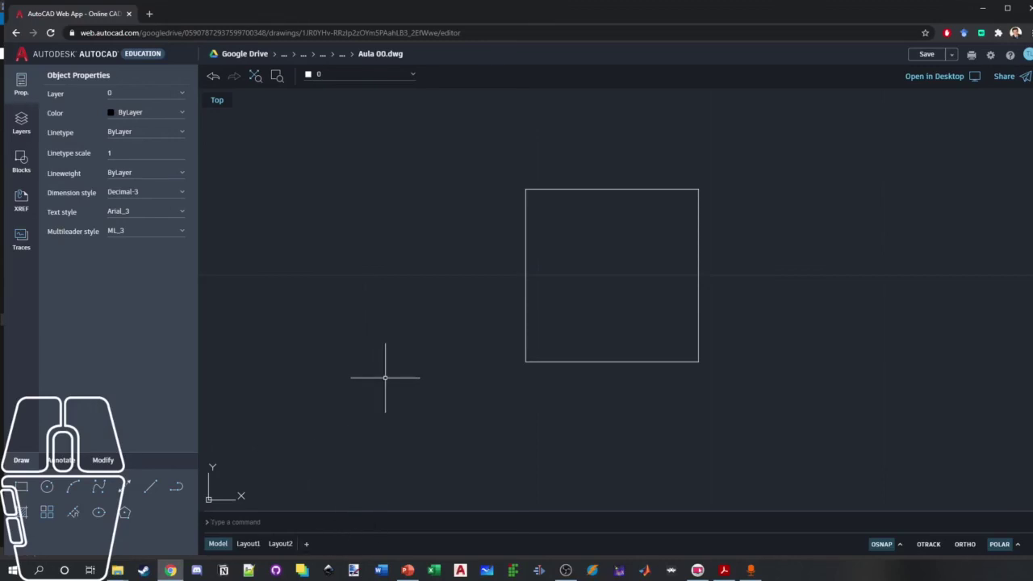
- Undo the whole square and start a new LINE at a free point with a segment 10 units long at 0°
{"action": "key", "text": "ctrl+z"}
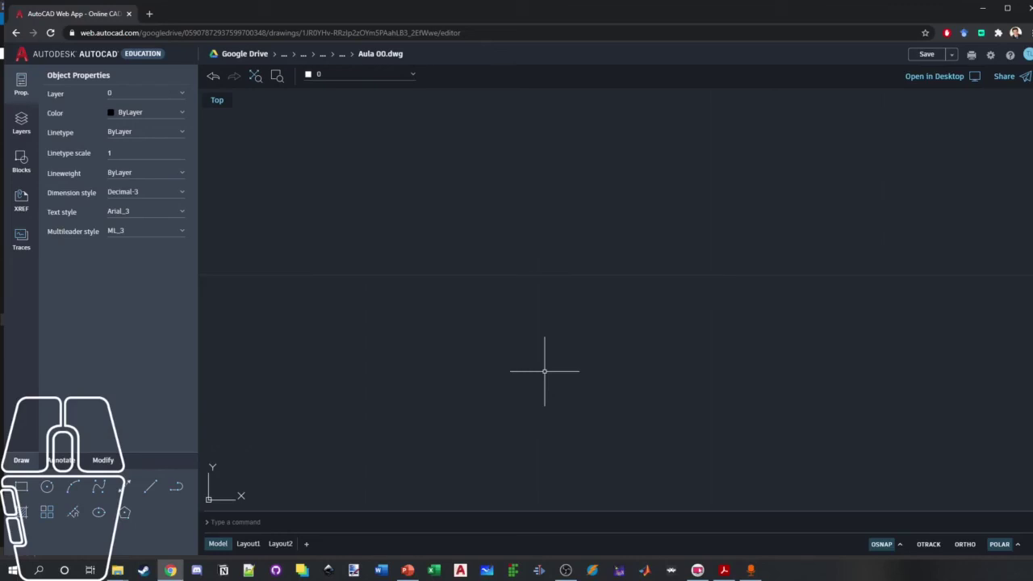
{"action": "type", "text": "l"}
{"action": "key", "text": "Return"}
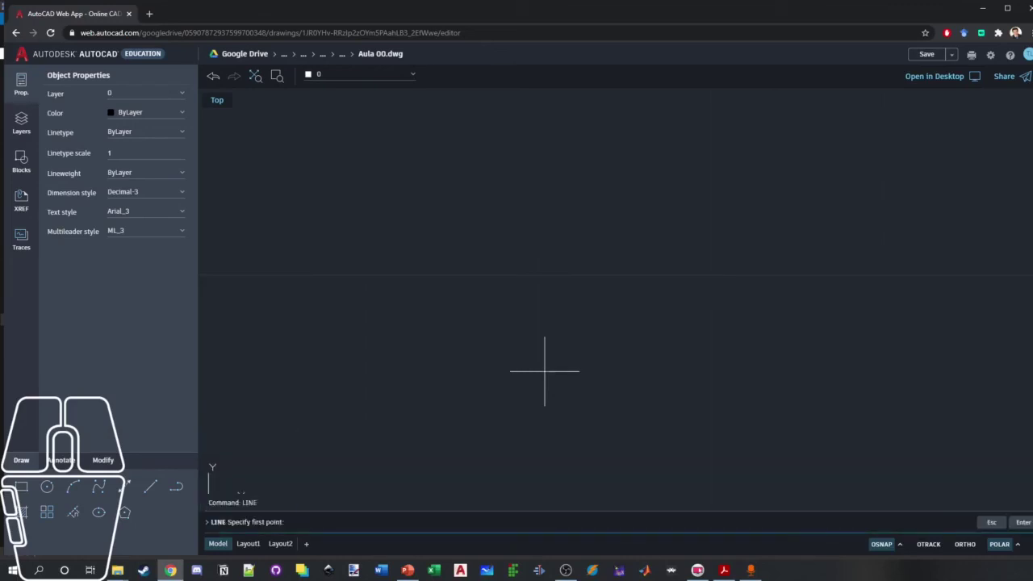
{"action": "left_click", "coordinate": [503, 344]}
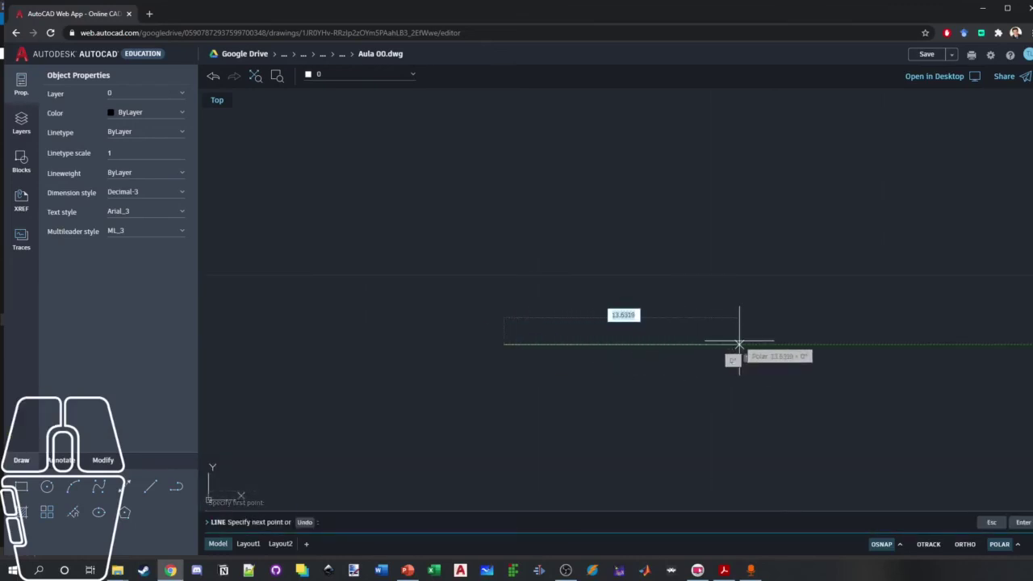
{"action": "type", "text": "10"}
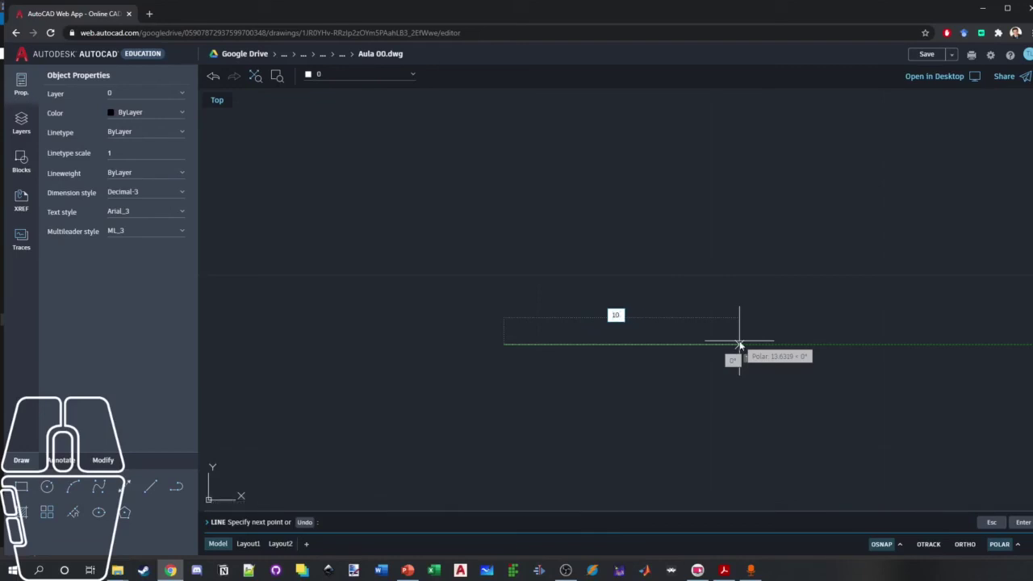
{"action": "key", "text": "Tab"}
{"action": "type", "text": "0"}
{"action": "key", "text": "Return"}
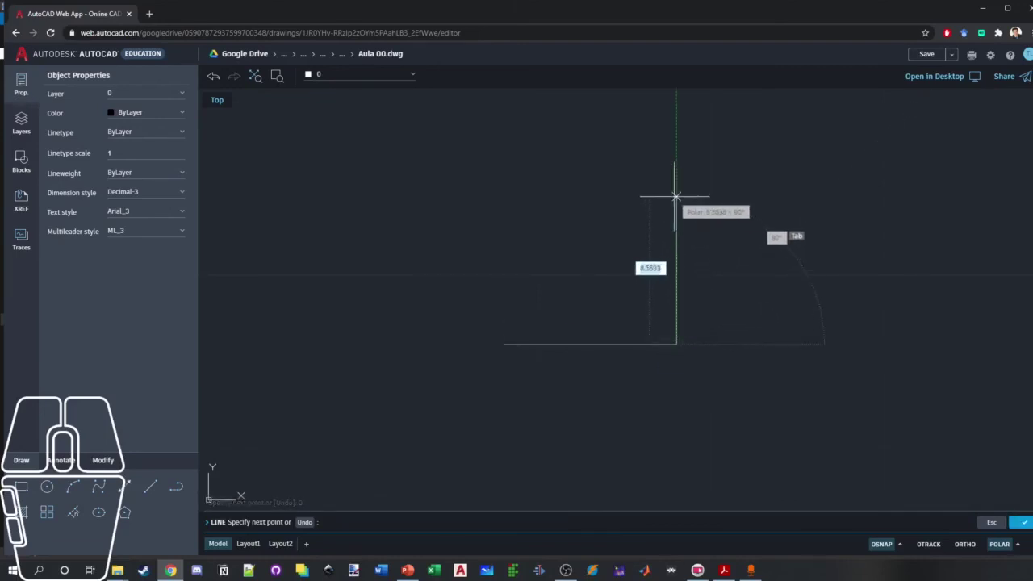
- Add a vertical segment 10 units long at 90° from the end of the new horizontal segment
{"action": "type", "text": "10"}
{"action": "key", "text": "Tab"}
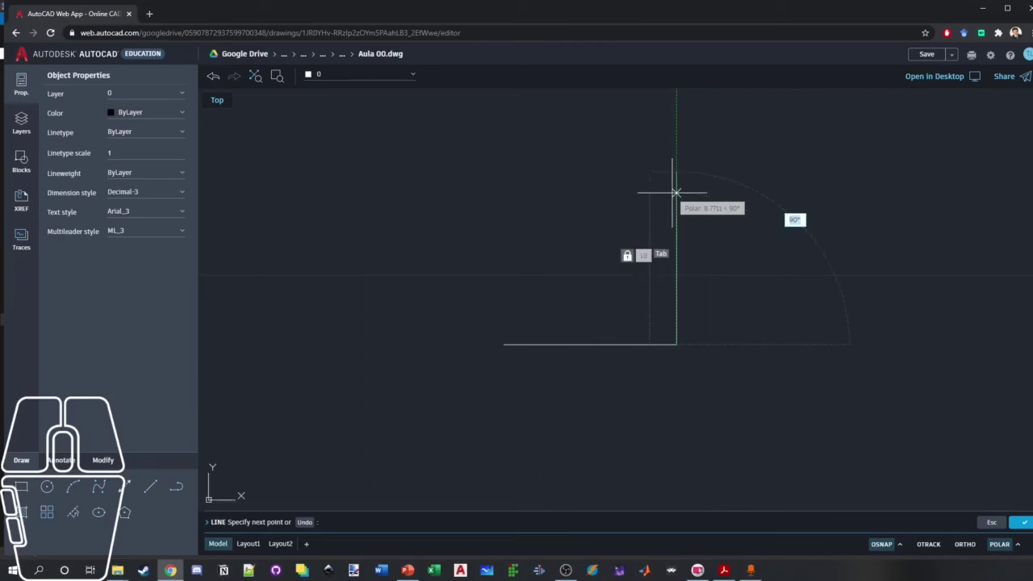
{"action": "type", "text": "90"}
{"action": "key", "text": "Return"}
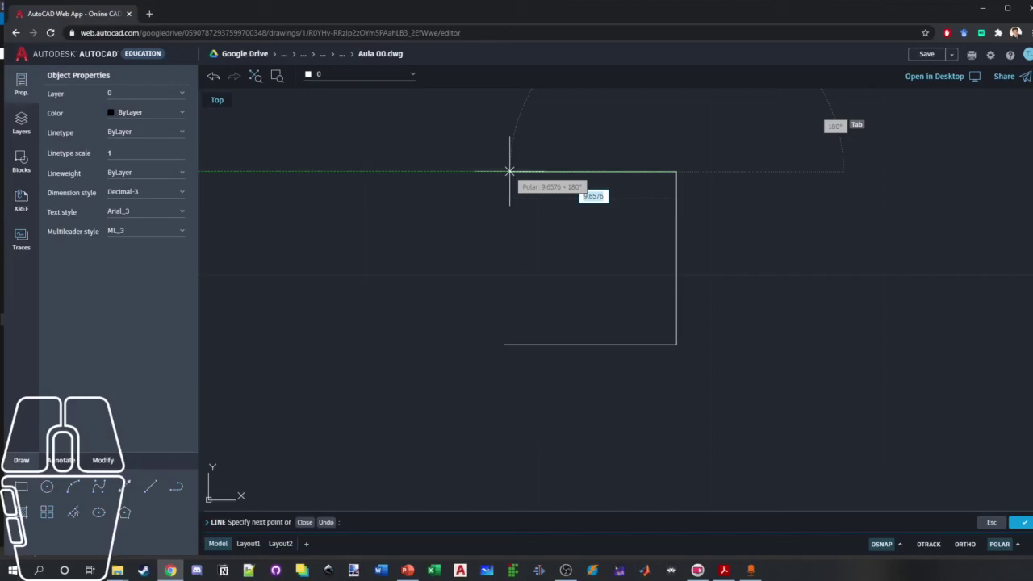
- Add a third segment 10 units long at 0°, and undo the last two segments within the LINE command
{"action": "type", "text": "10"}
{"action": "key", "text": "Tab"}
{"action": "type", "text": "0"}
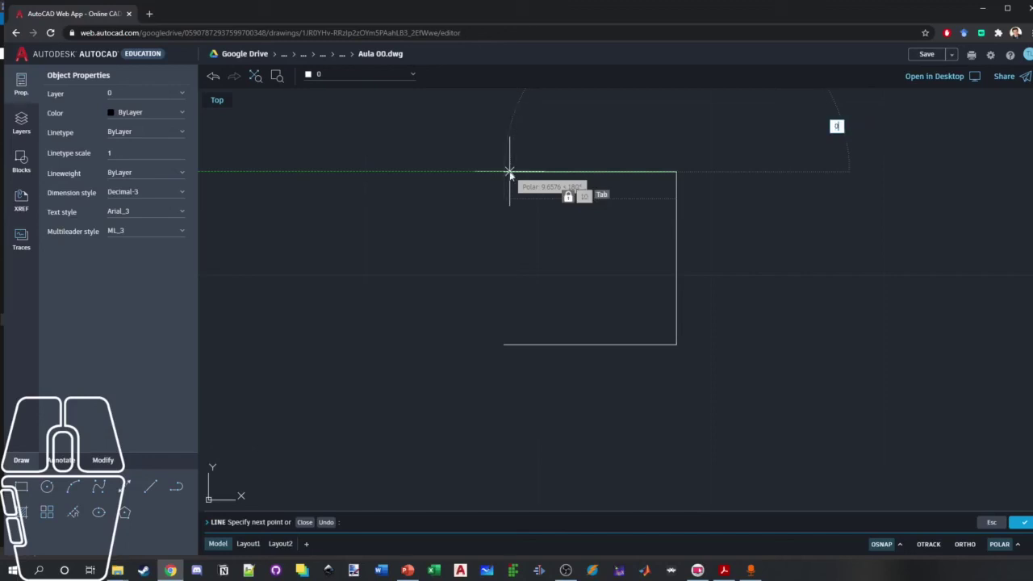
{"action": "key", "text": "Return"}
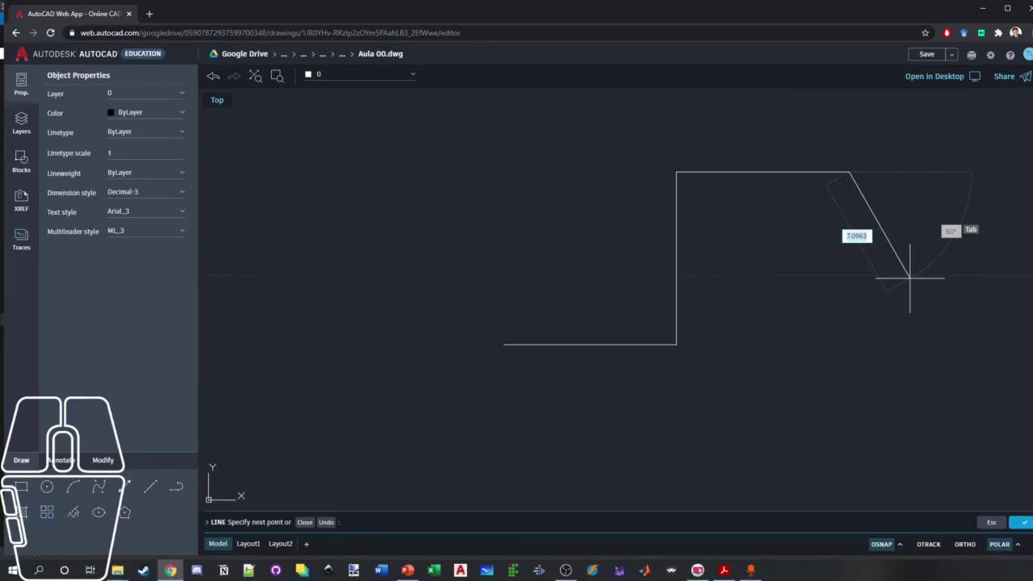
{"action": "left_click", "coordinate": [326, 522]}
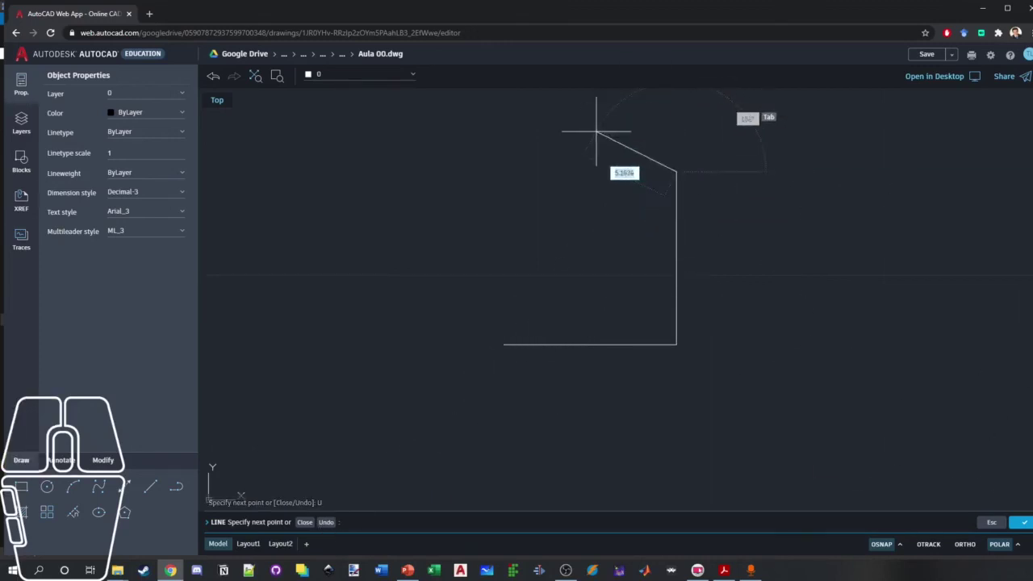
{"action": "left_click", "coordinate": [326, 522]}
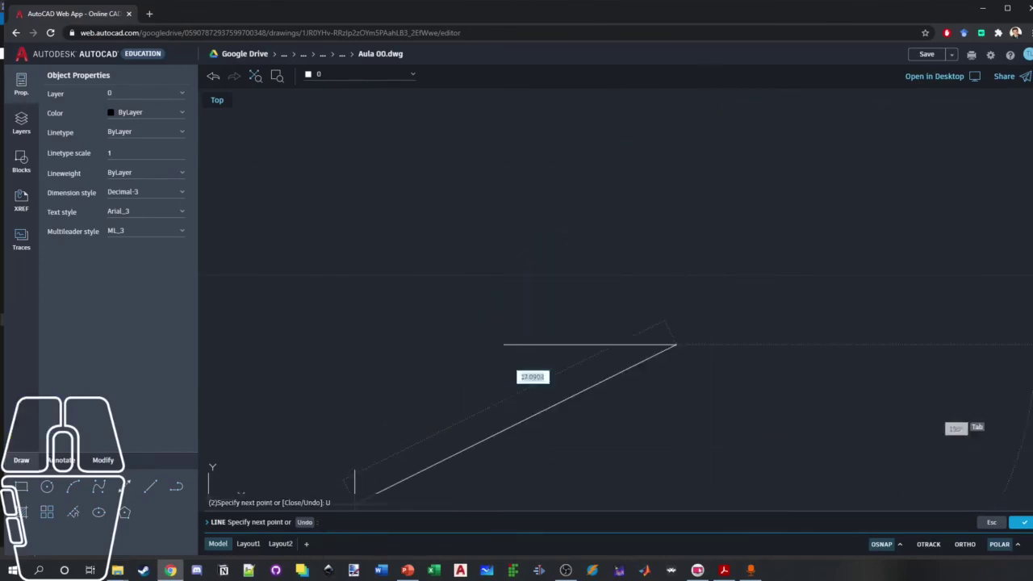